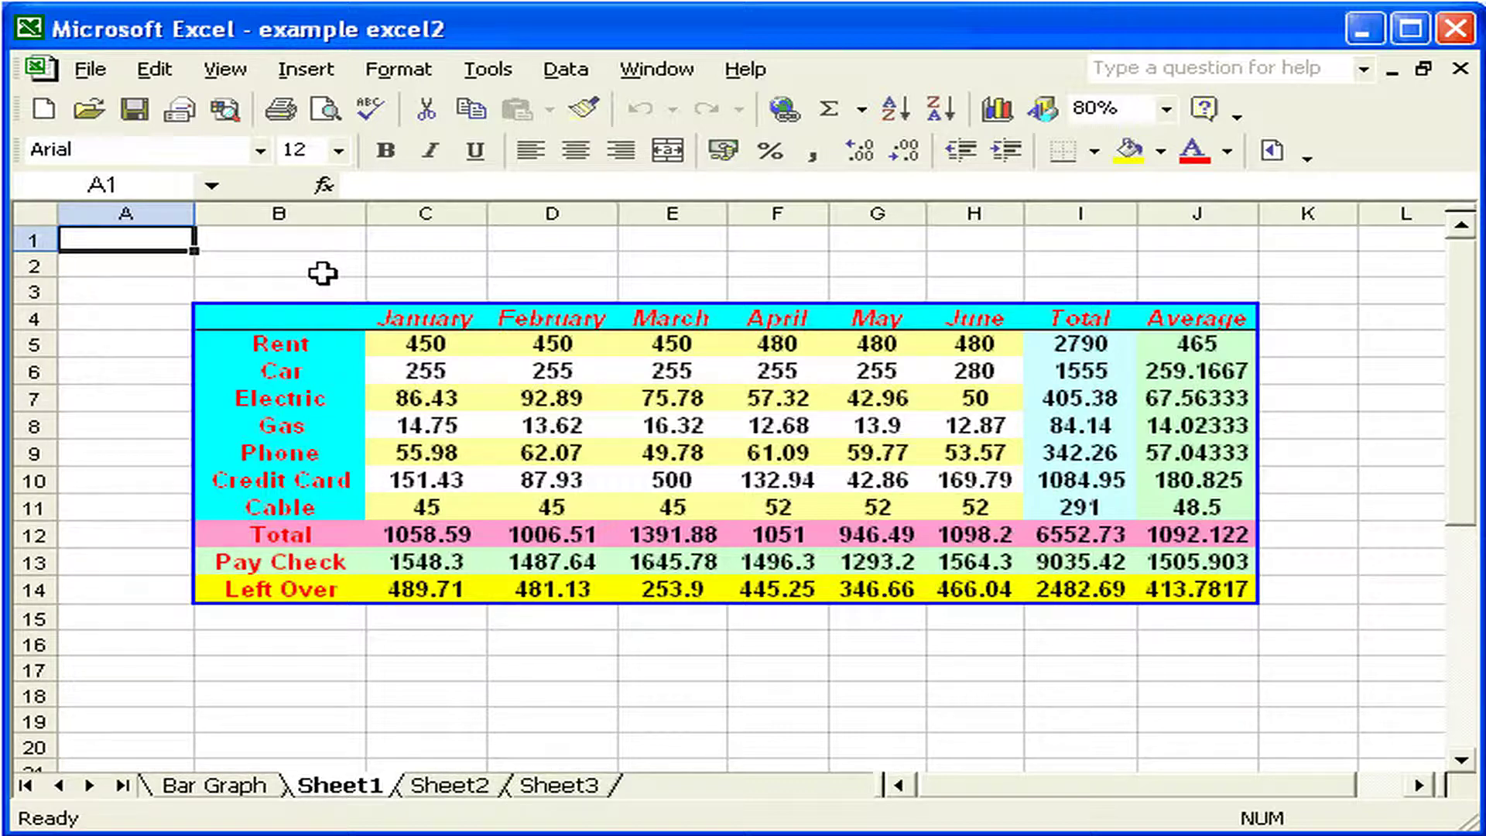
Choose Save as Web Page from the File menu to save example excel2 into Working Files.
left_click(91, 70)
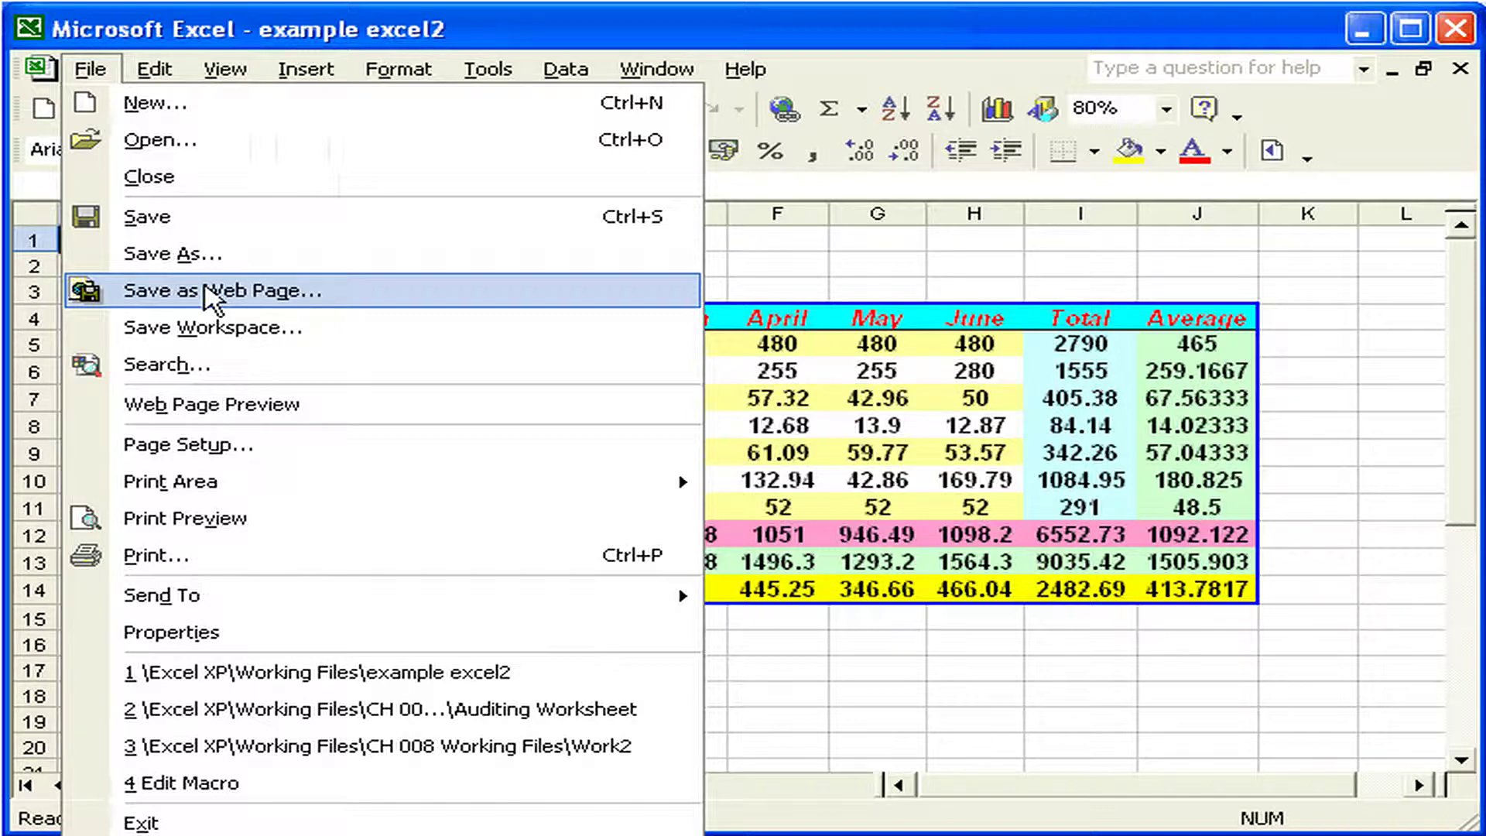
left_click(210, 292)
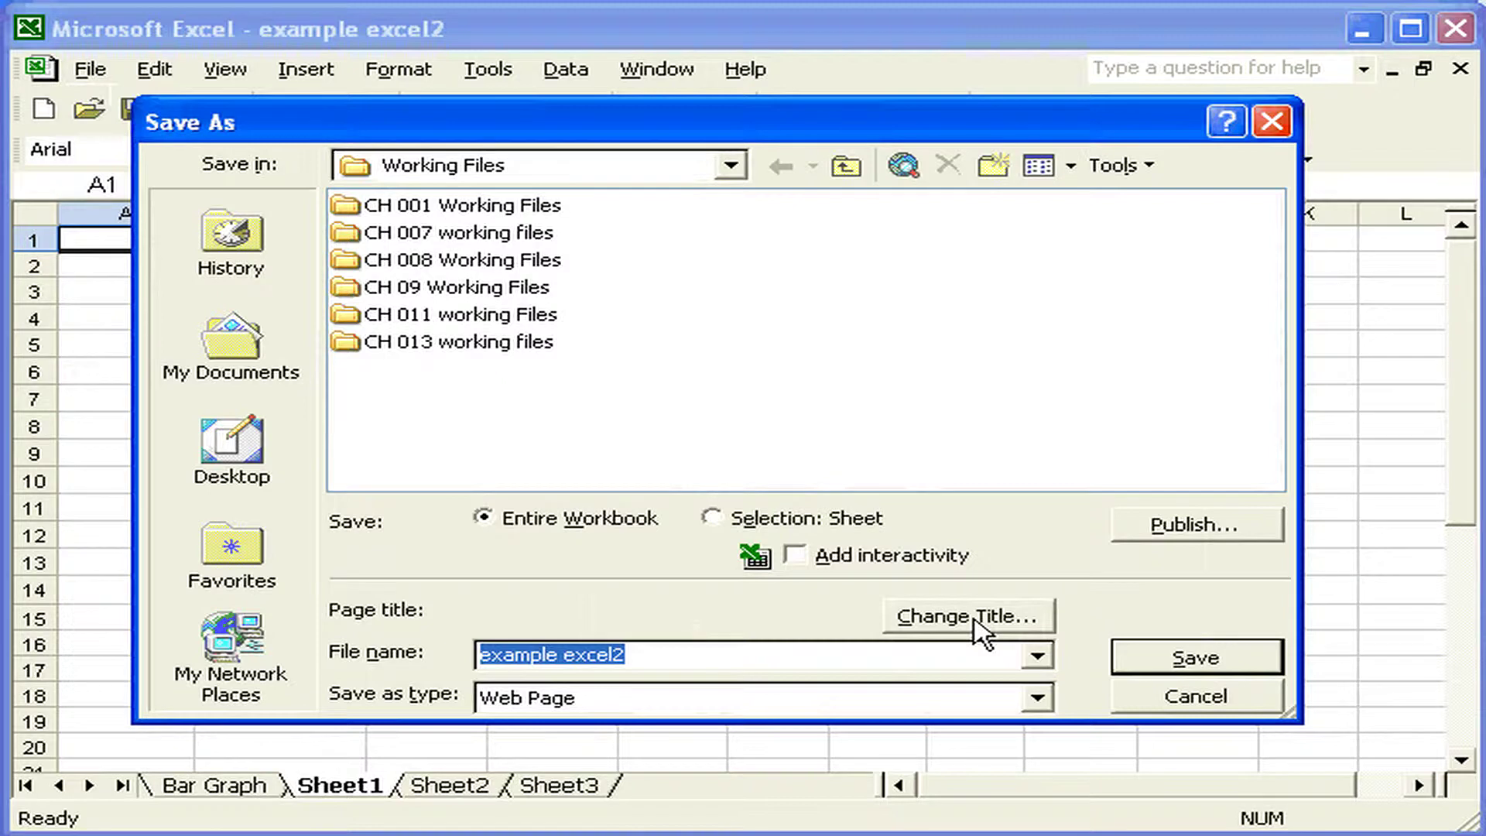
Change the web page title to 'PC LAB Graphics'.
left_click(974, 625)
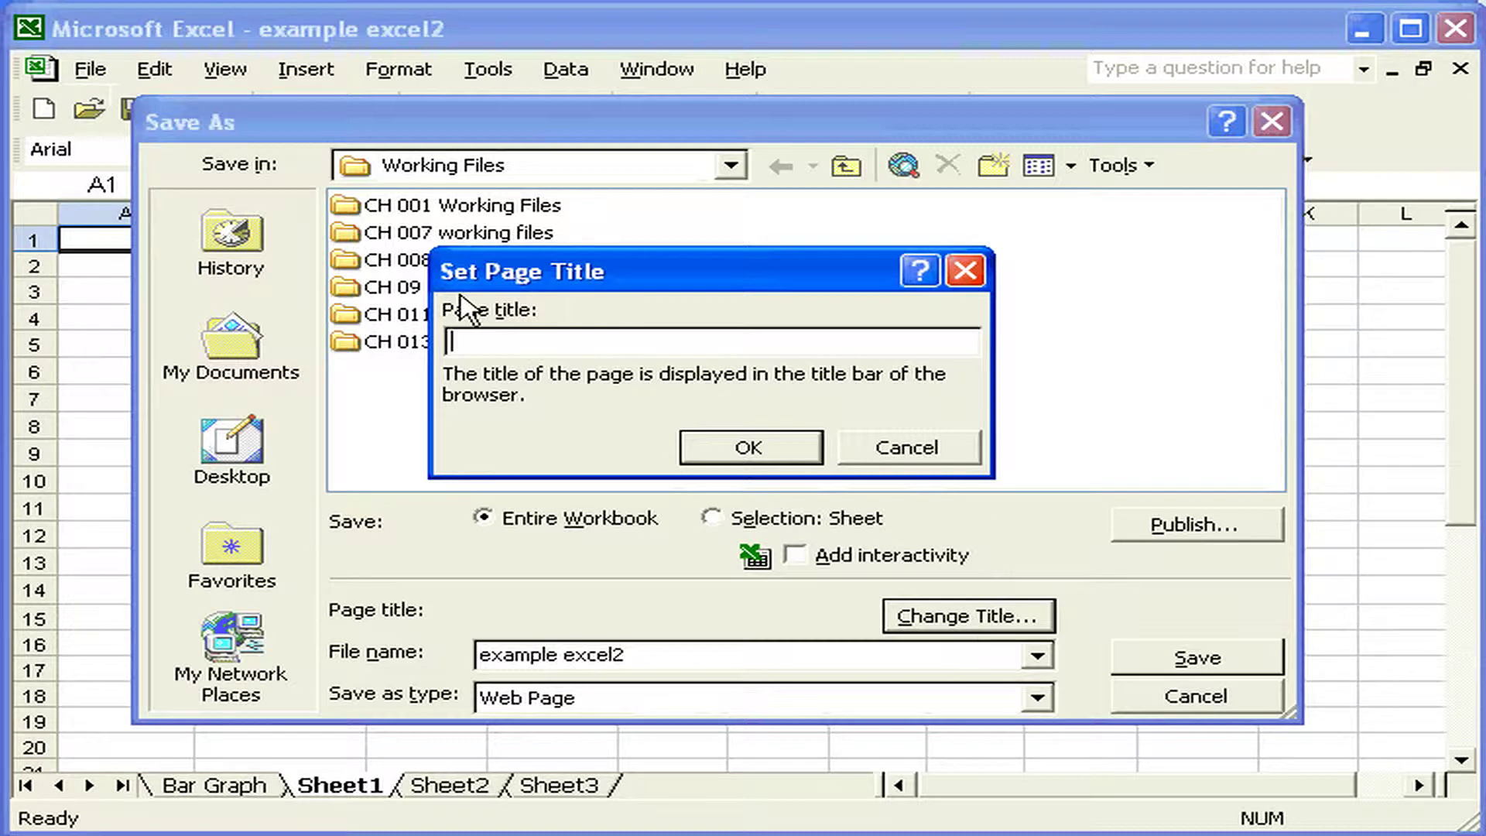
type("PC LAB")
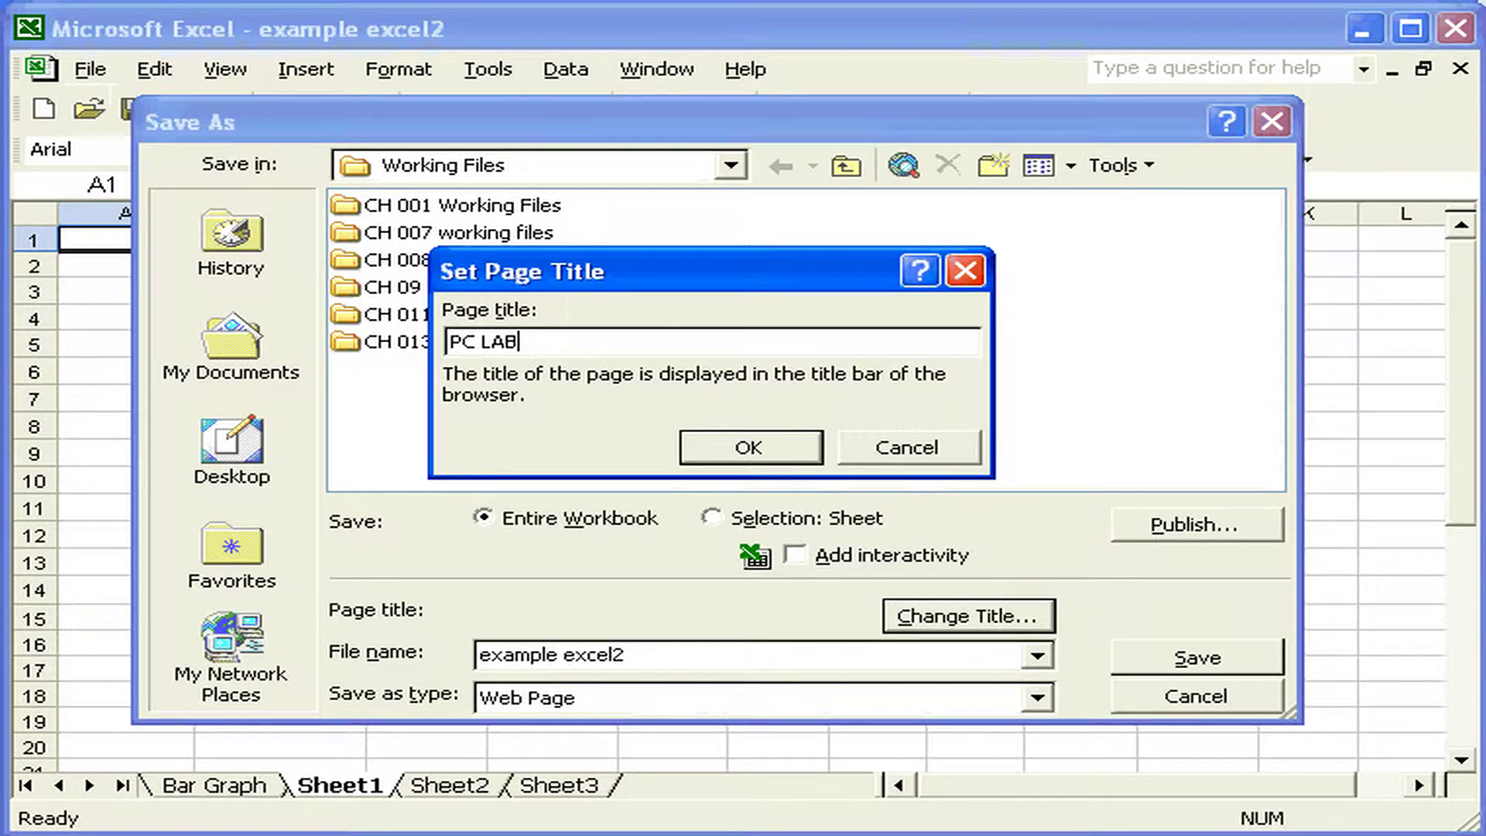
type(" Graphics")
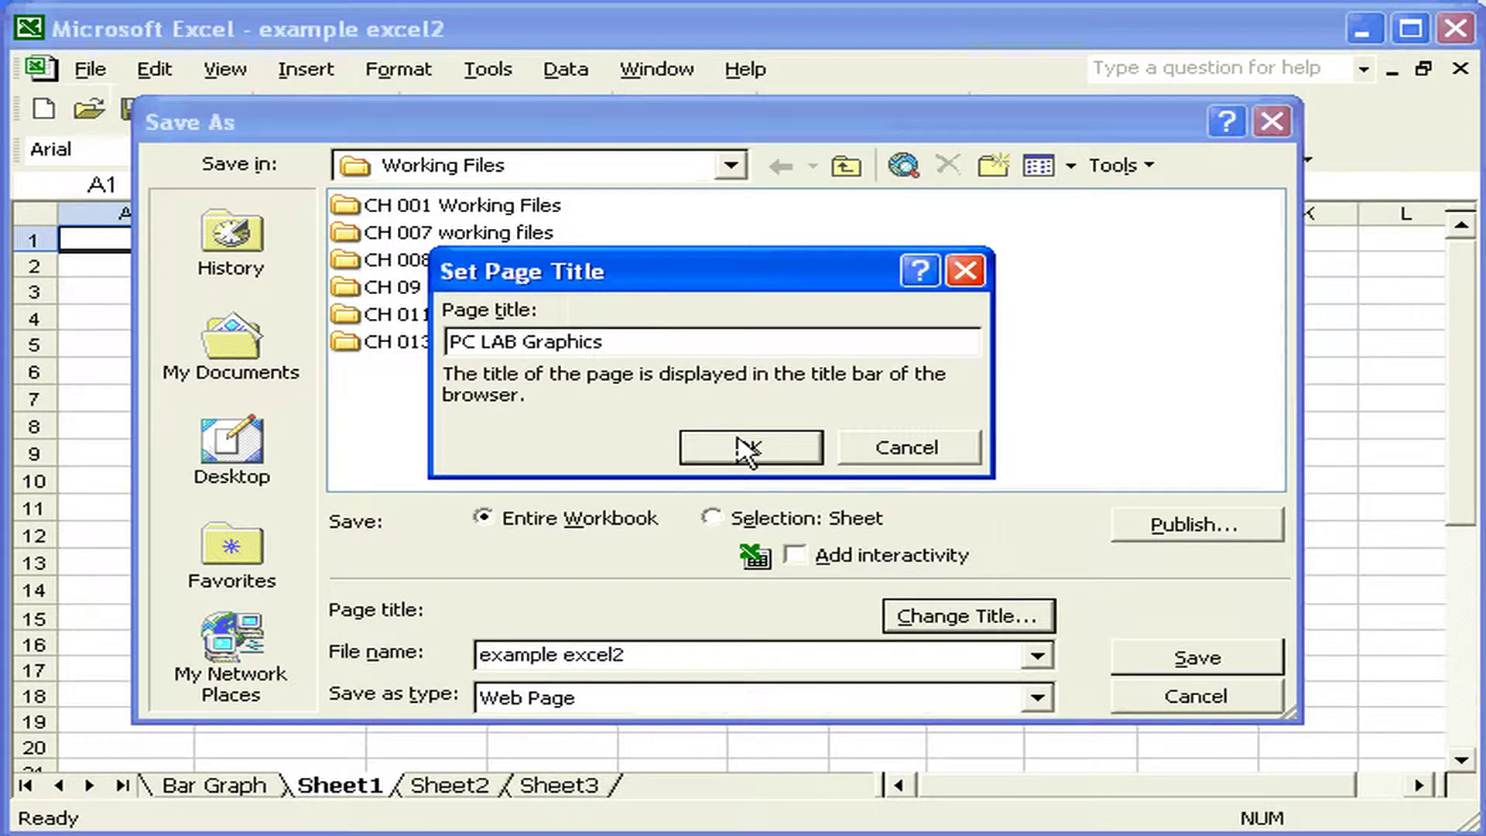
left_click(745, 451)
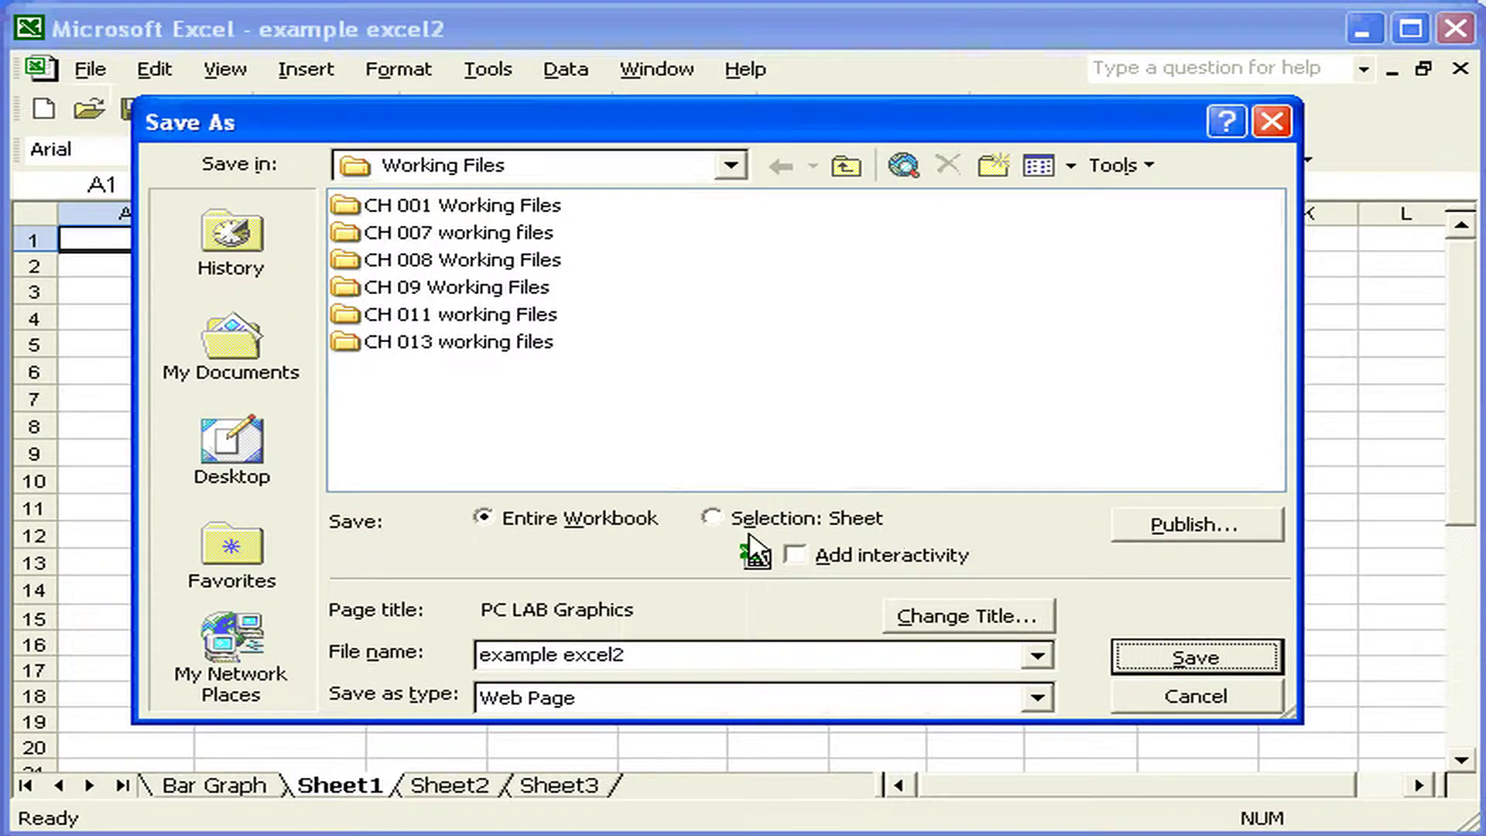
Save the Entire Workbook with Add interactivity ticked, under the file name 'My Page'.
left_click(722, 523)
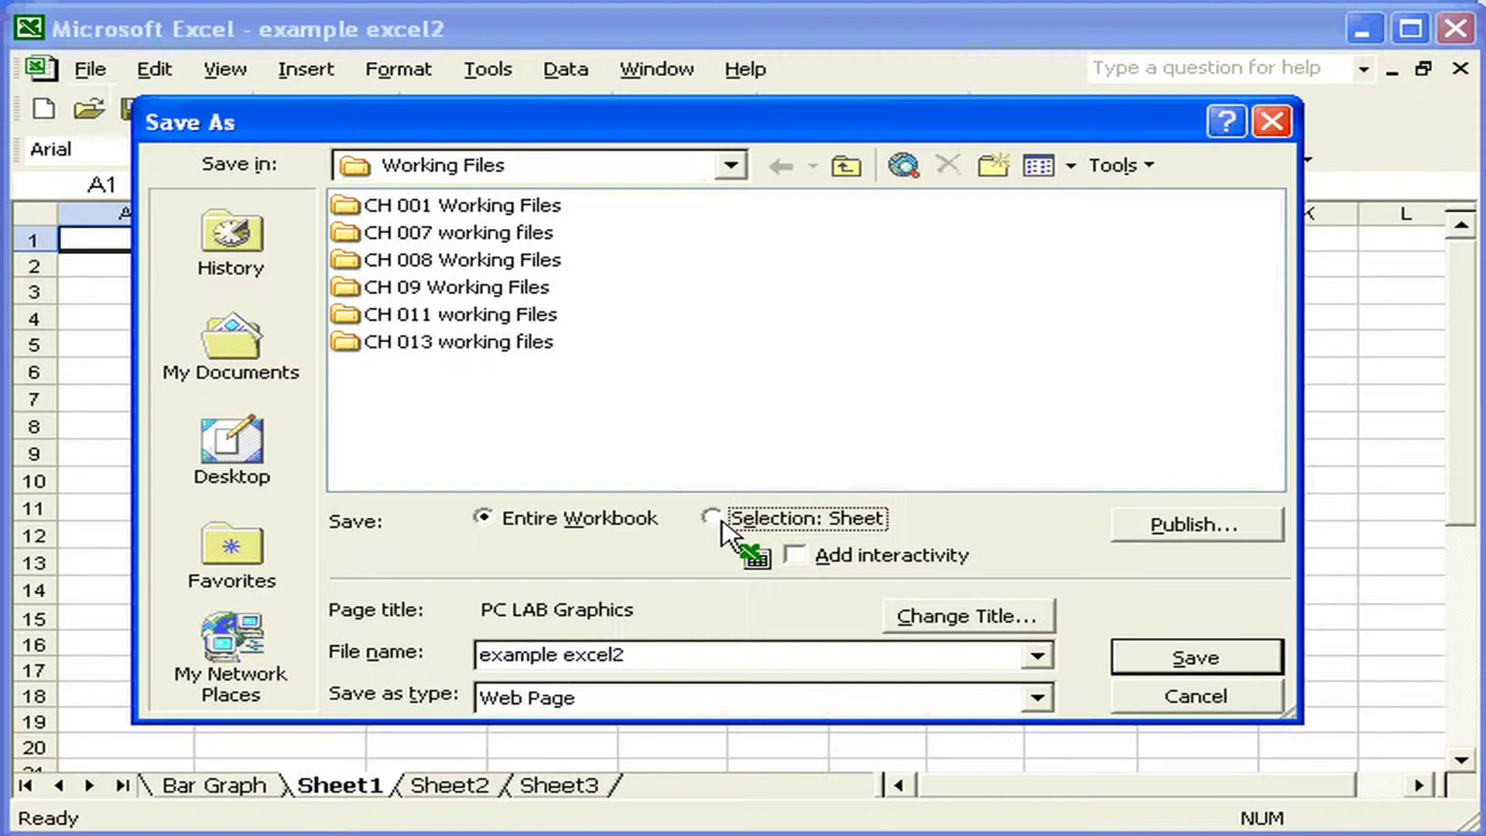
left_click(484, 518)
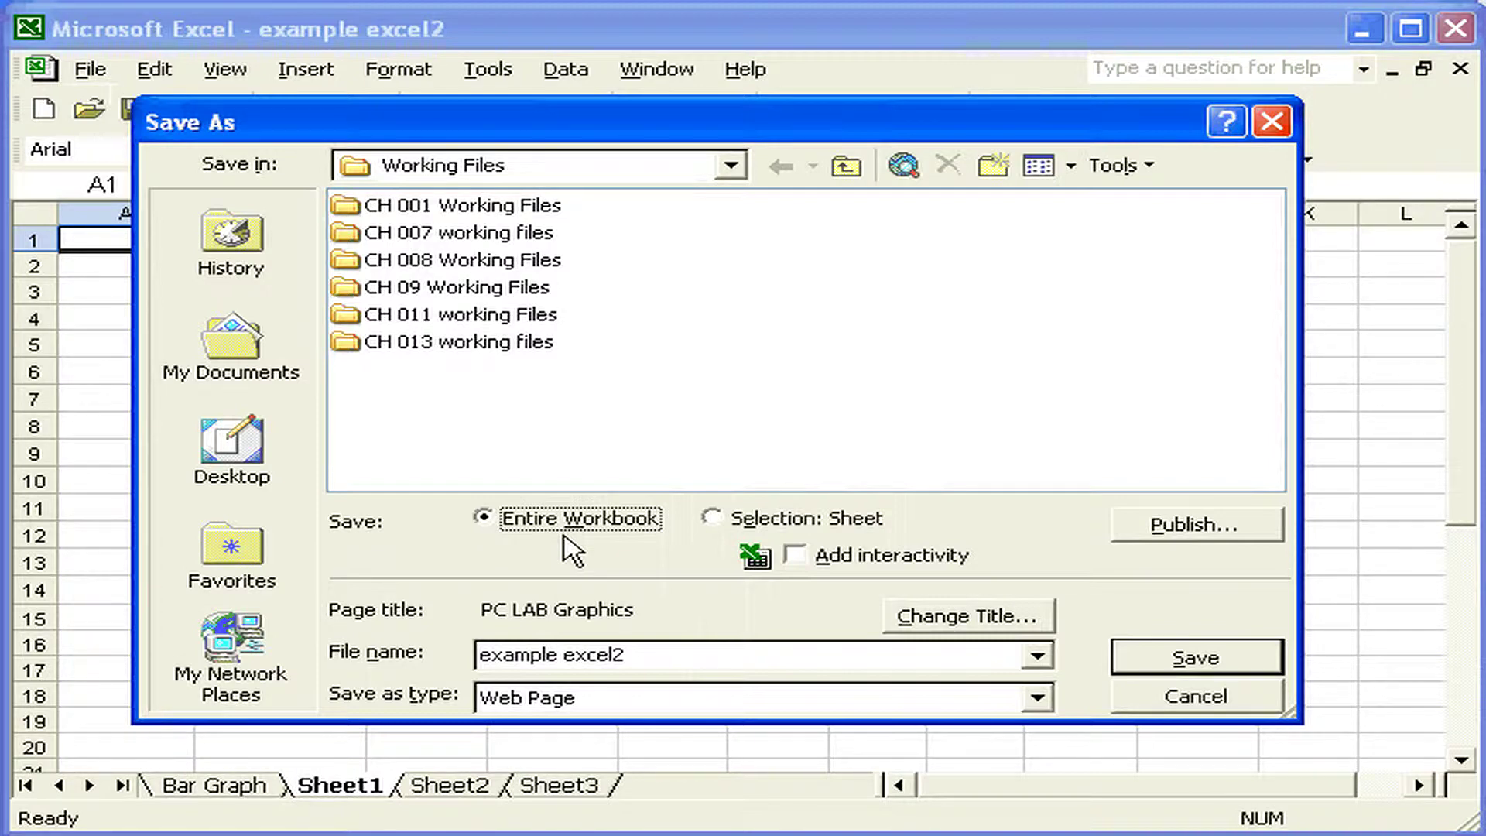
left_click(794, 556)
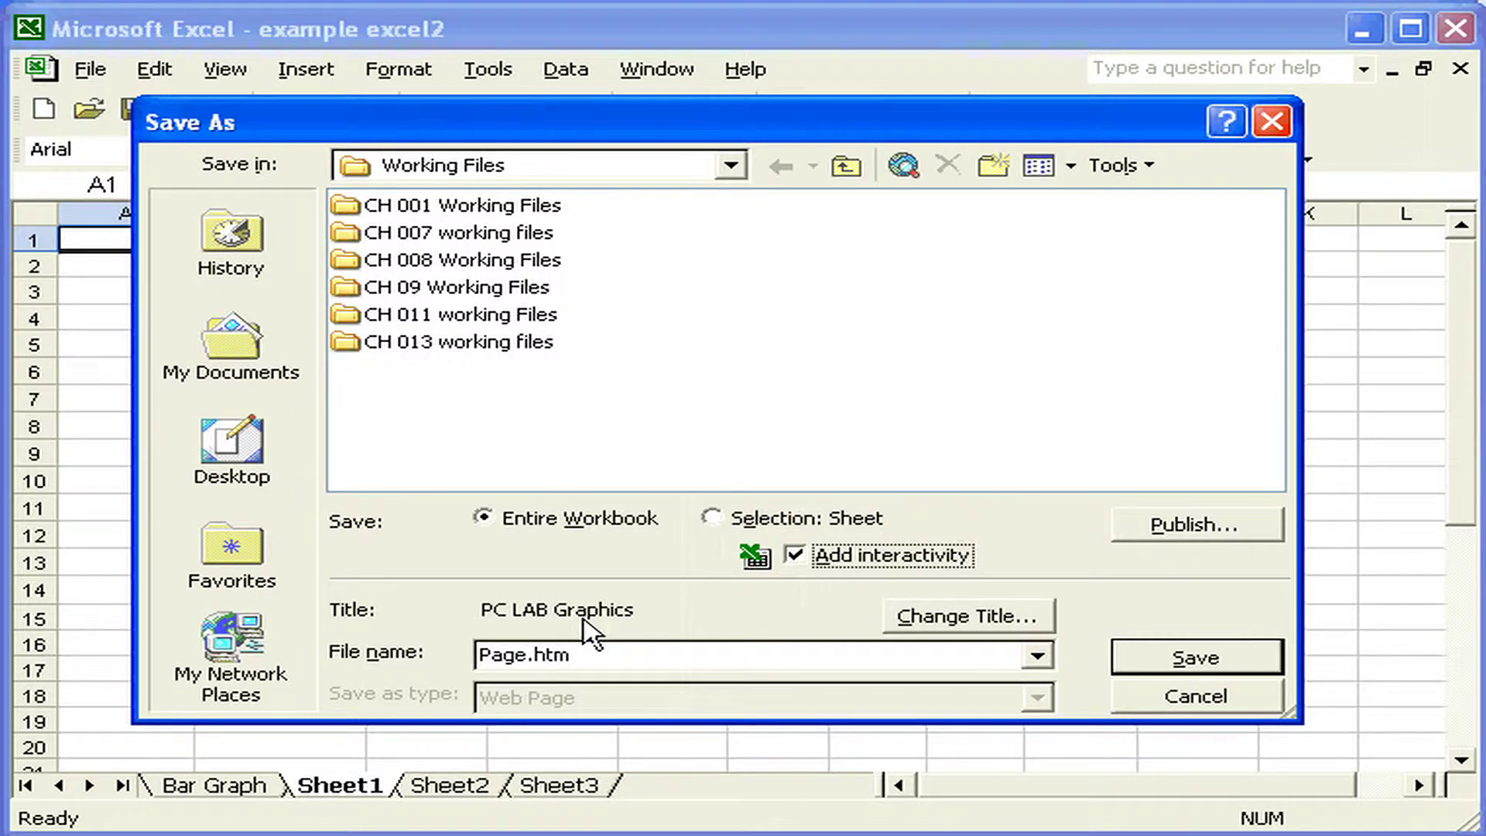
double_click(542, 655)
type("My Page")
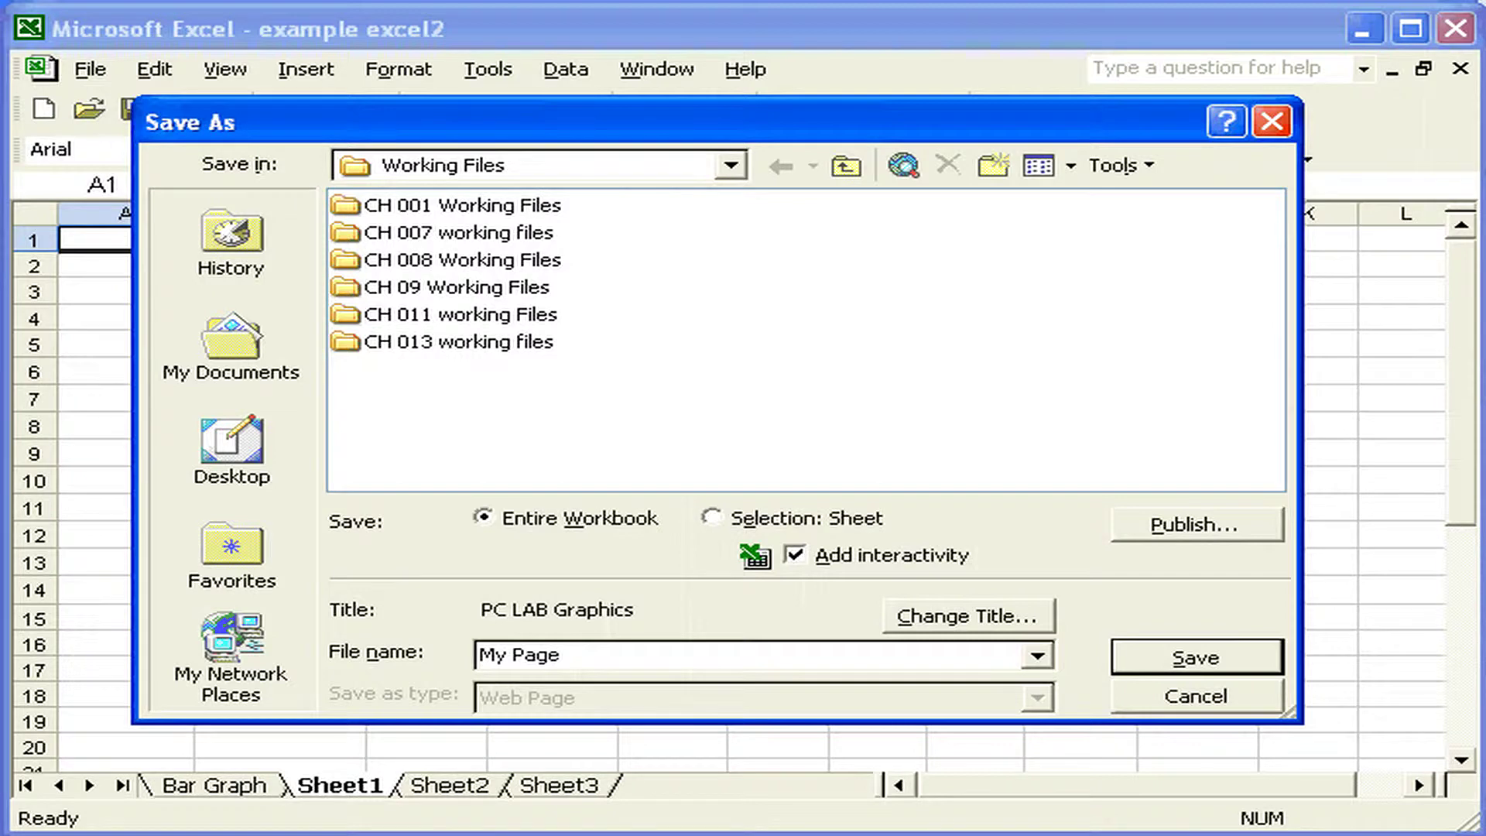
In Publish, try Items on Sheet1, the column chart and Sheet1, then choose Range of cells.
key("alt+p")
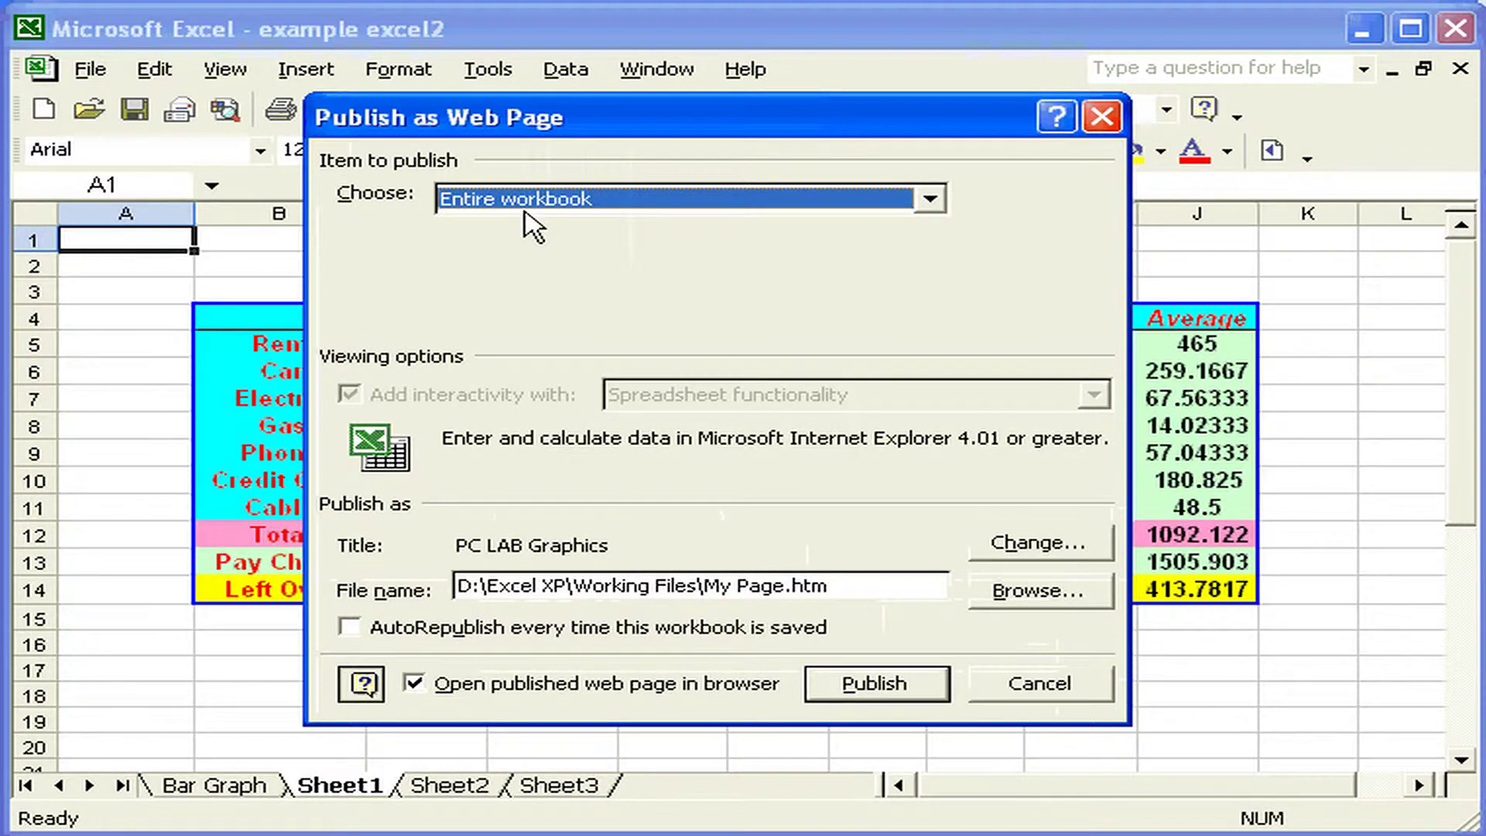
left_click(523, 208)
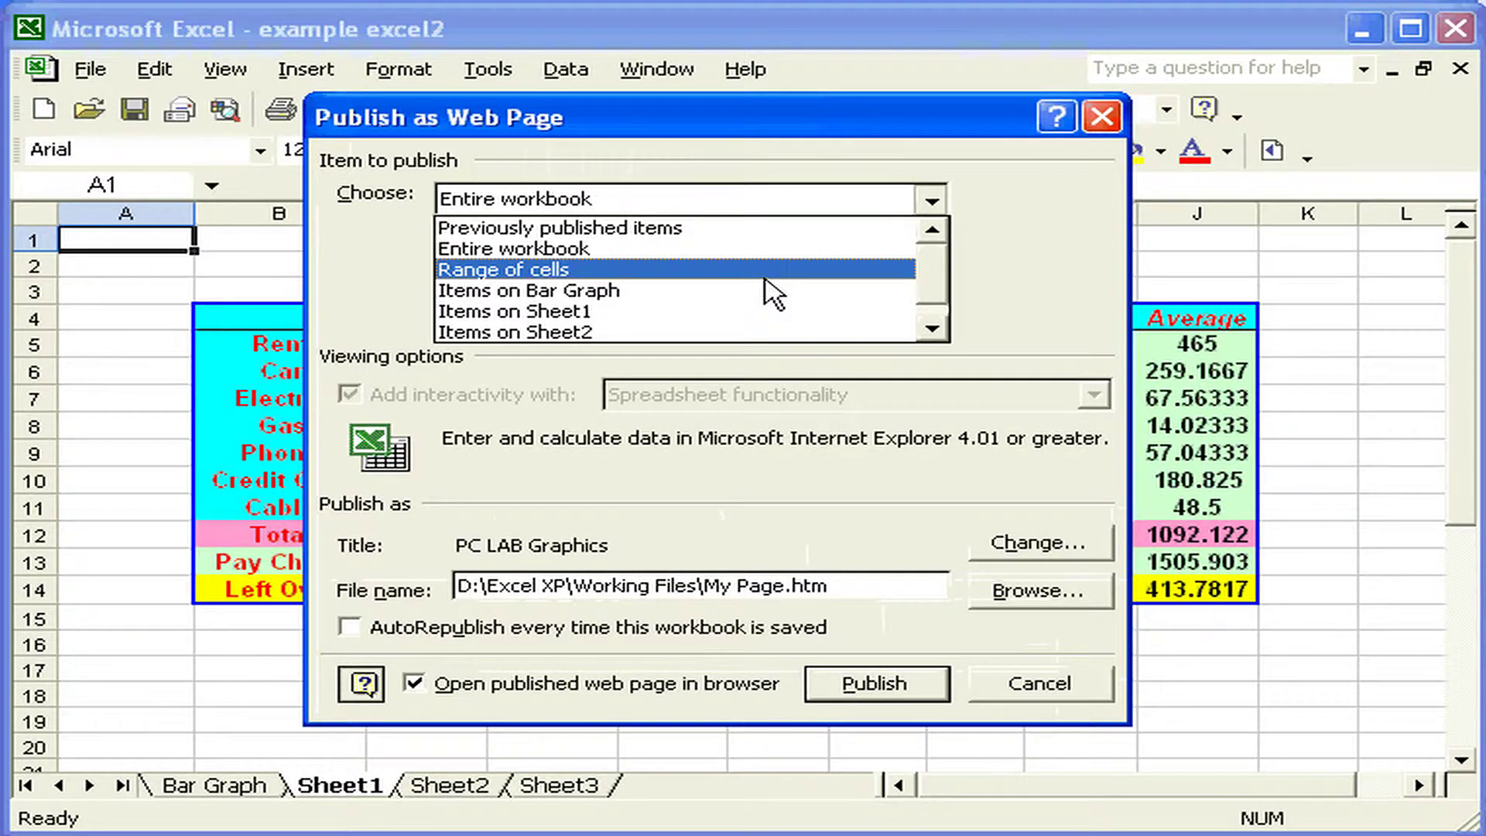
left_click(602, 311)
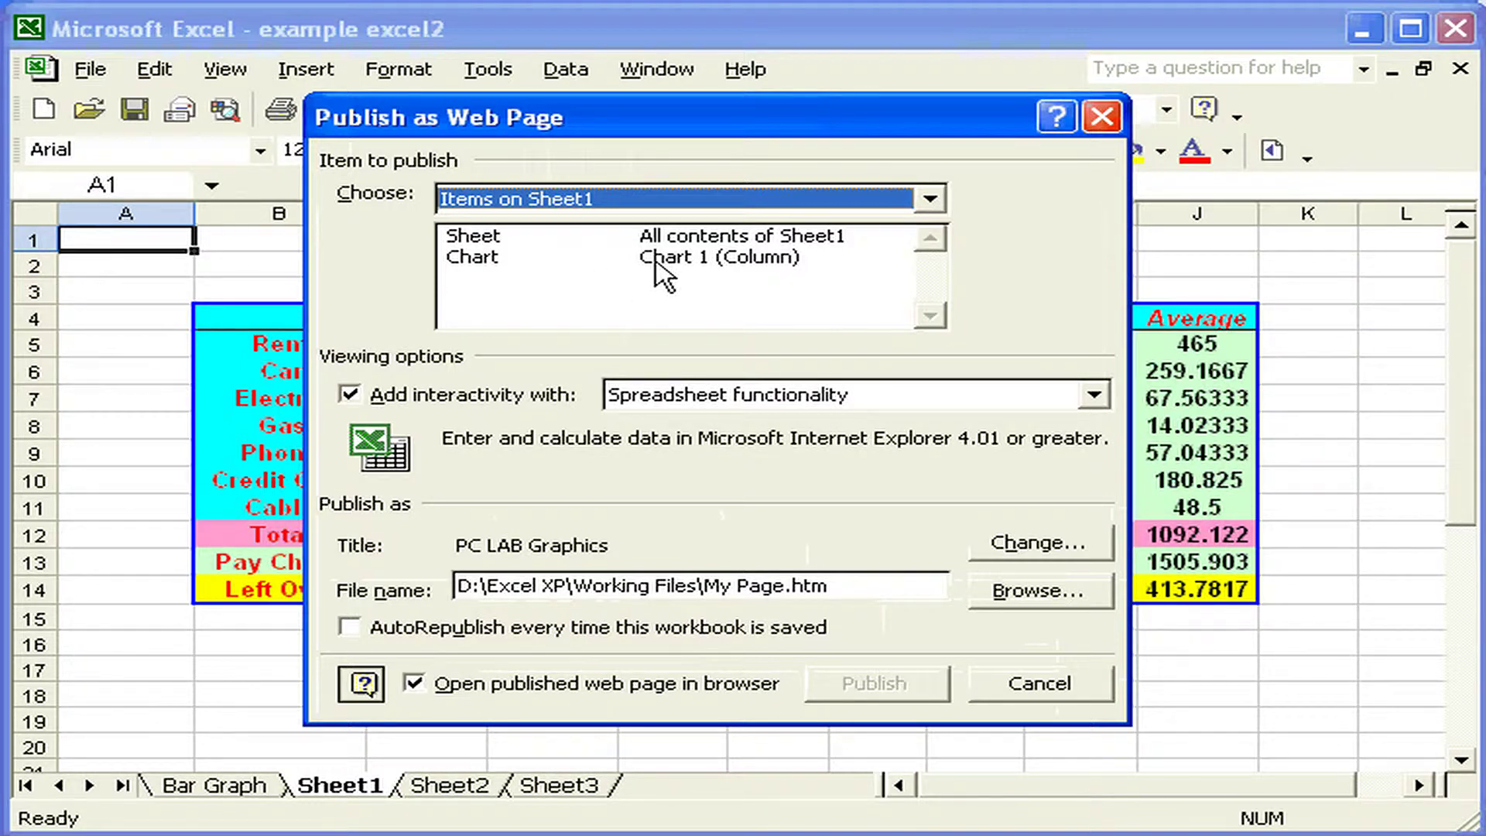
left_click(683, 259)
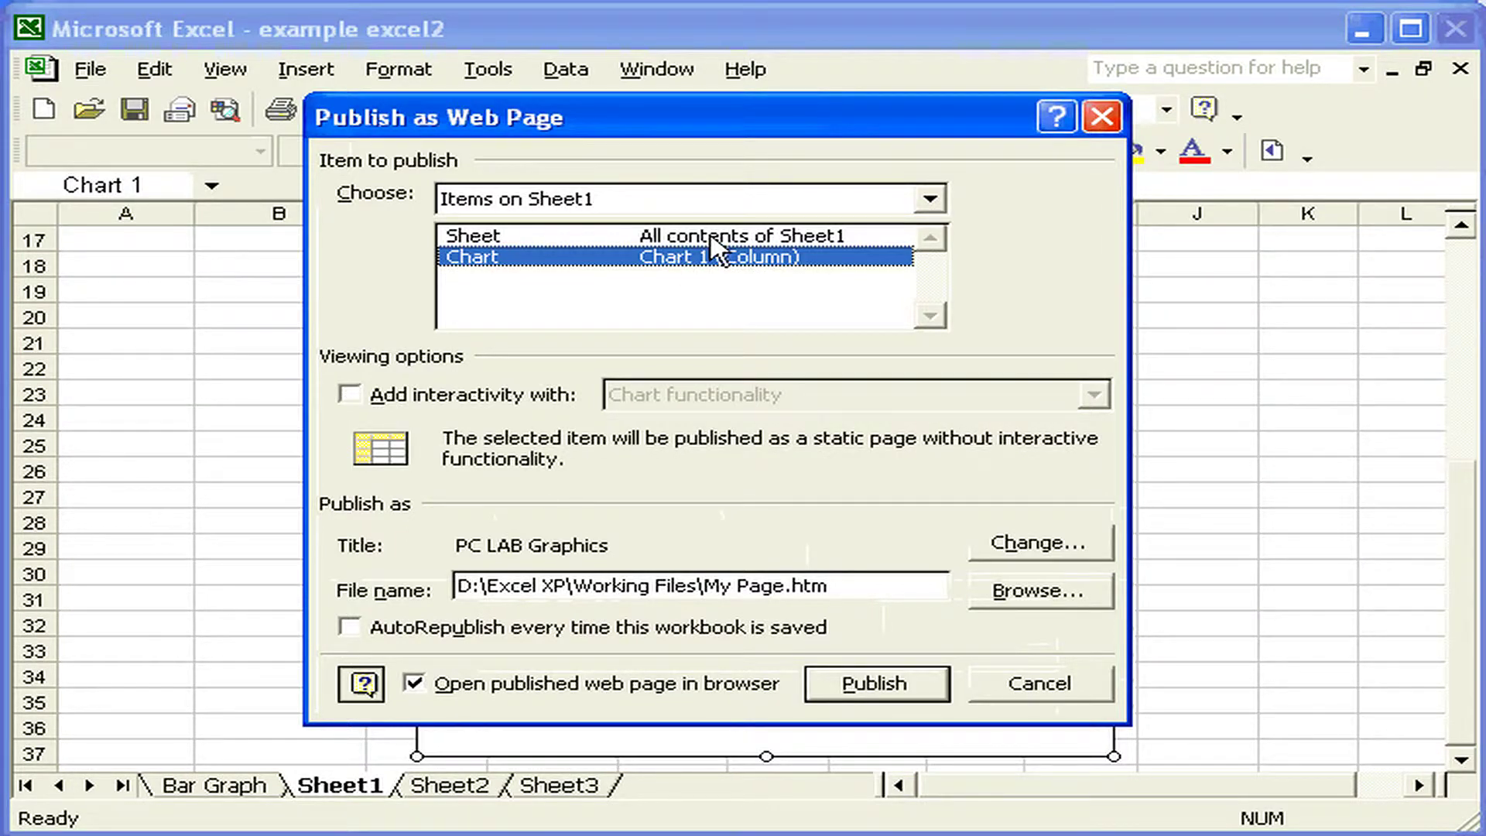
left_click(710, 237)
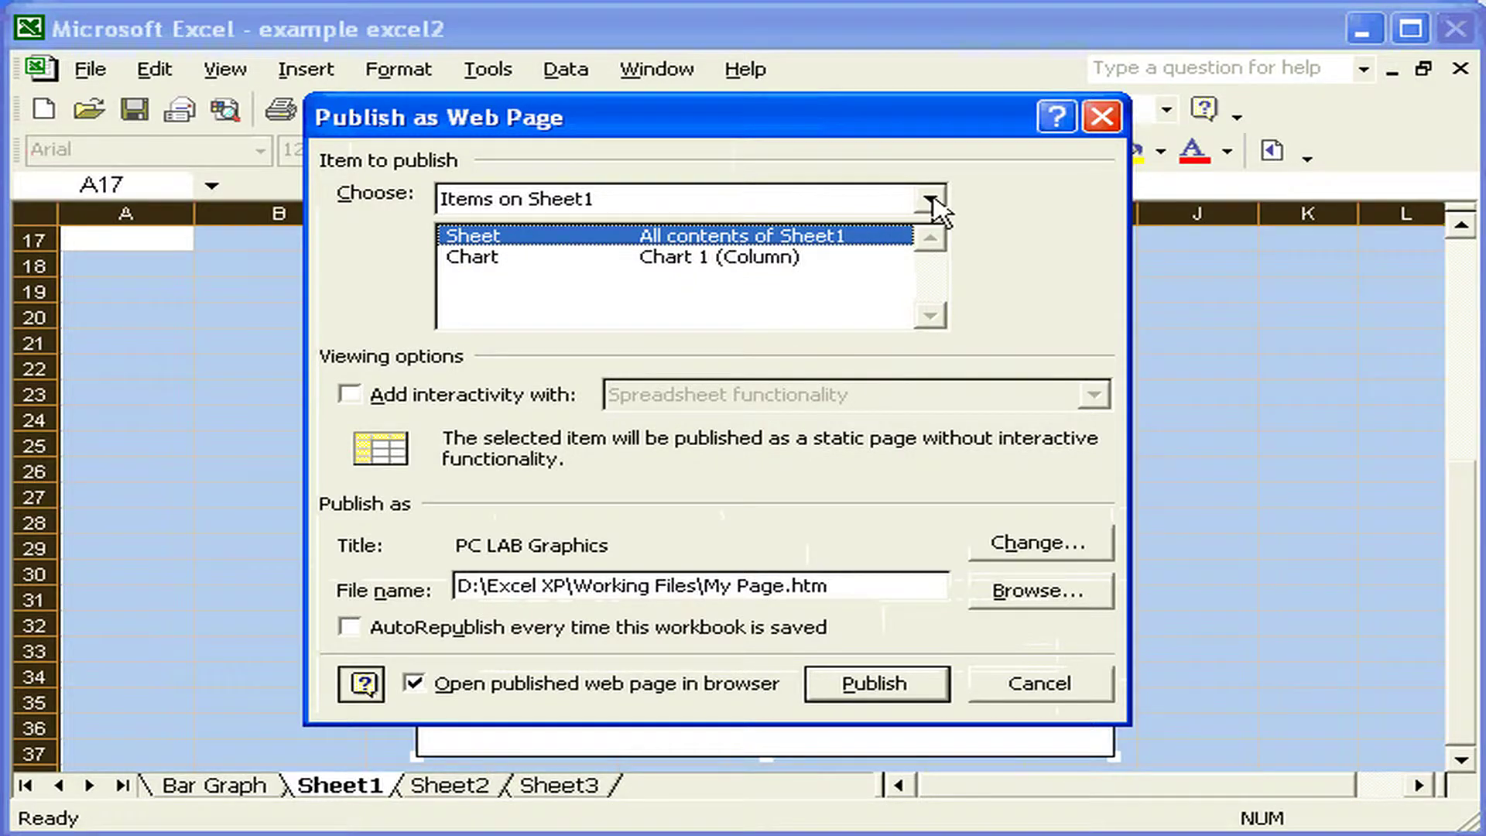
left_click(933, 200)
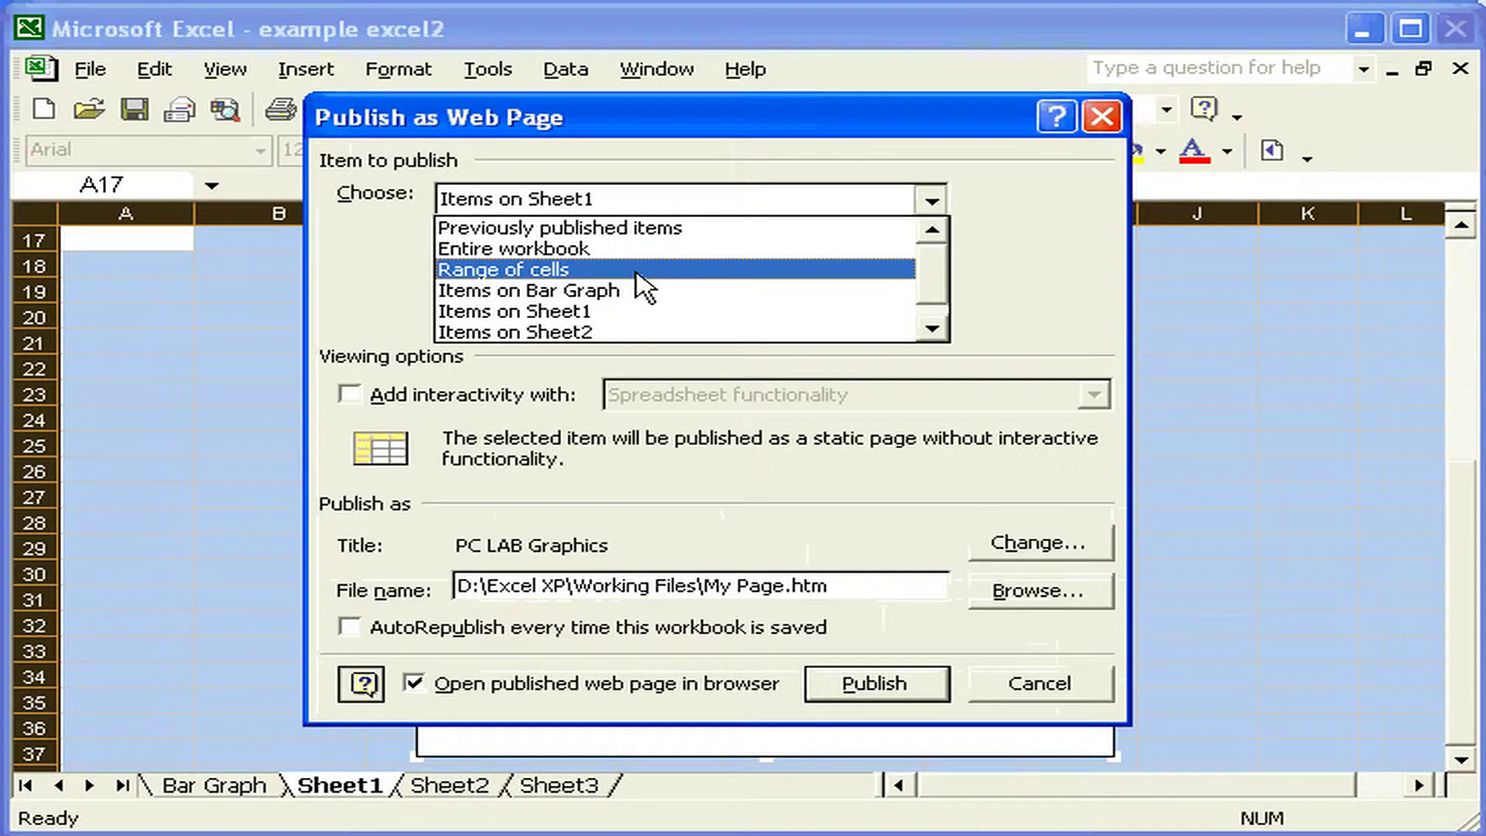
left_click(642, 270)
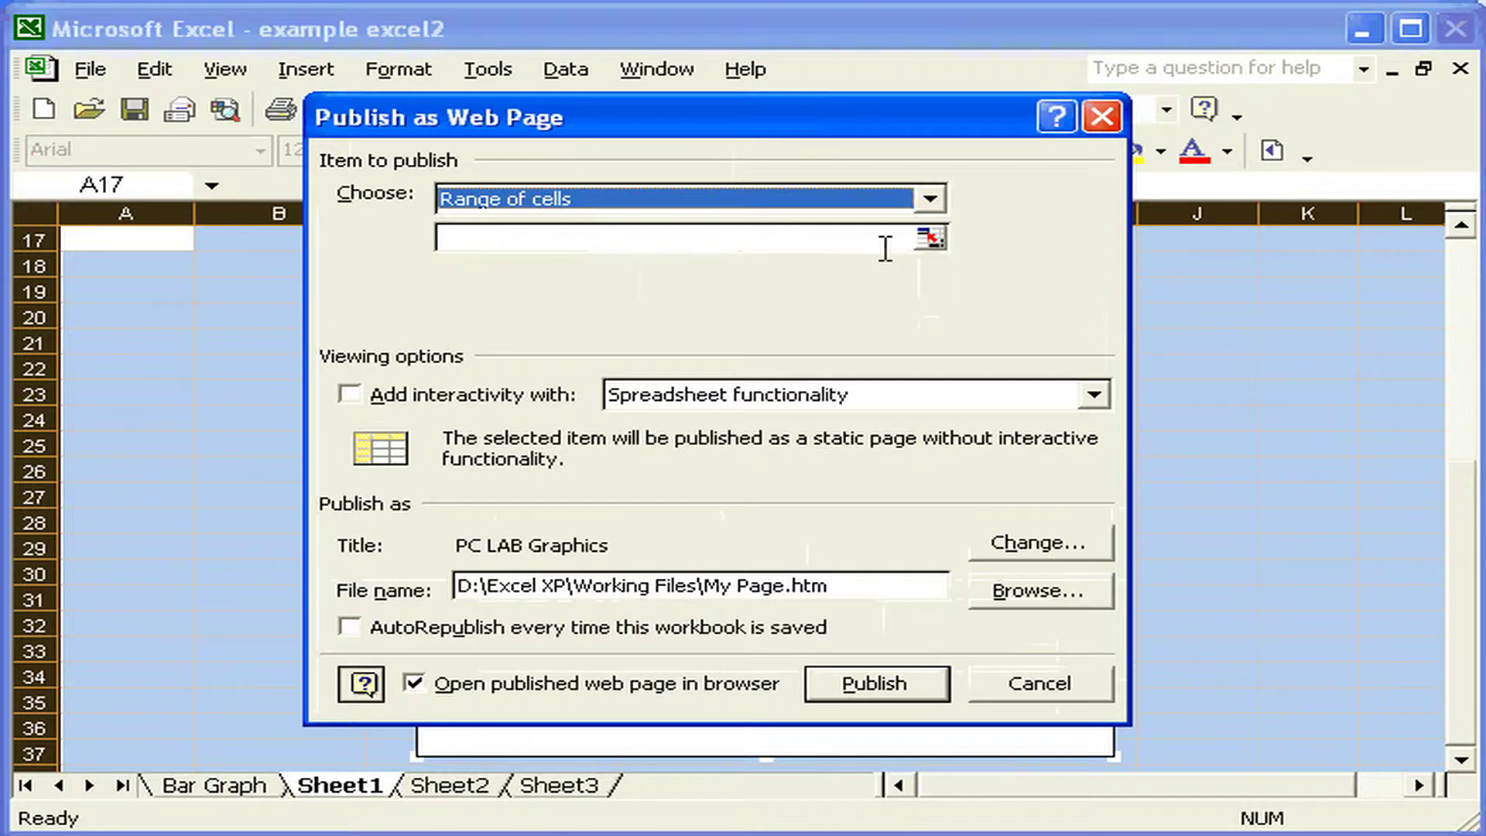
Drag out a range of cells directly on the sheet as the item to publish.
left_click(931, 238)
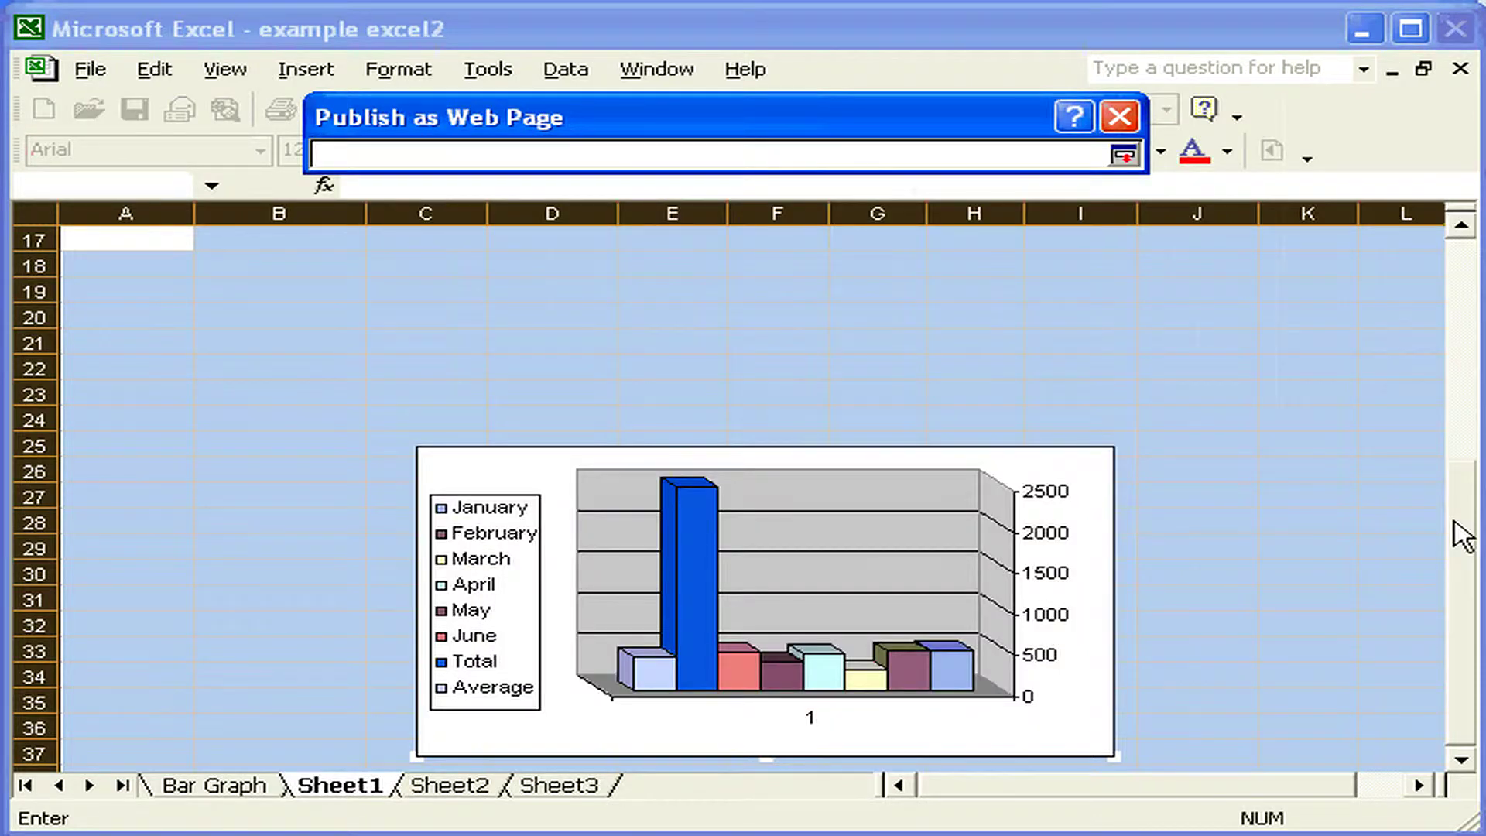
scroll(1463, 534, "up", 5)
left_click_drag(1308, 292, 265, 606)
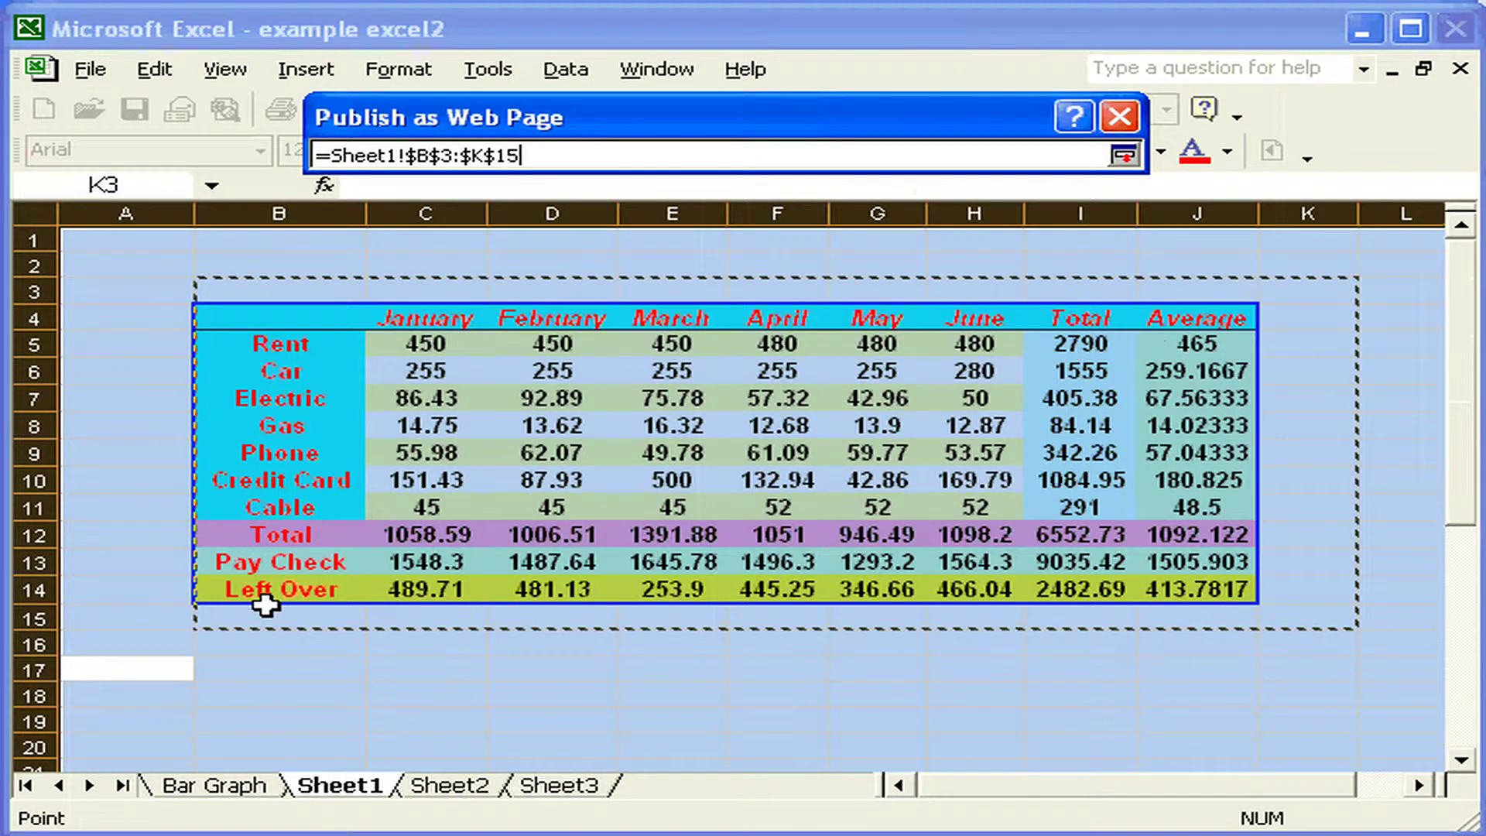
left_click(1127, 158)
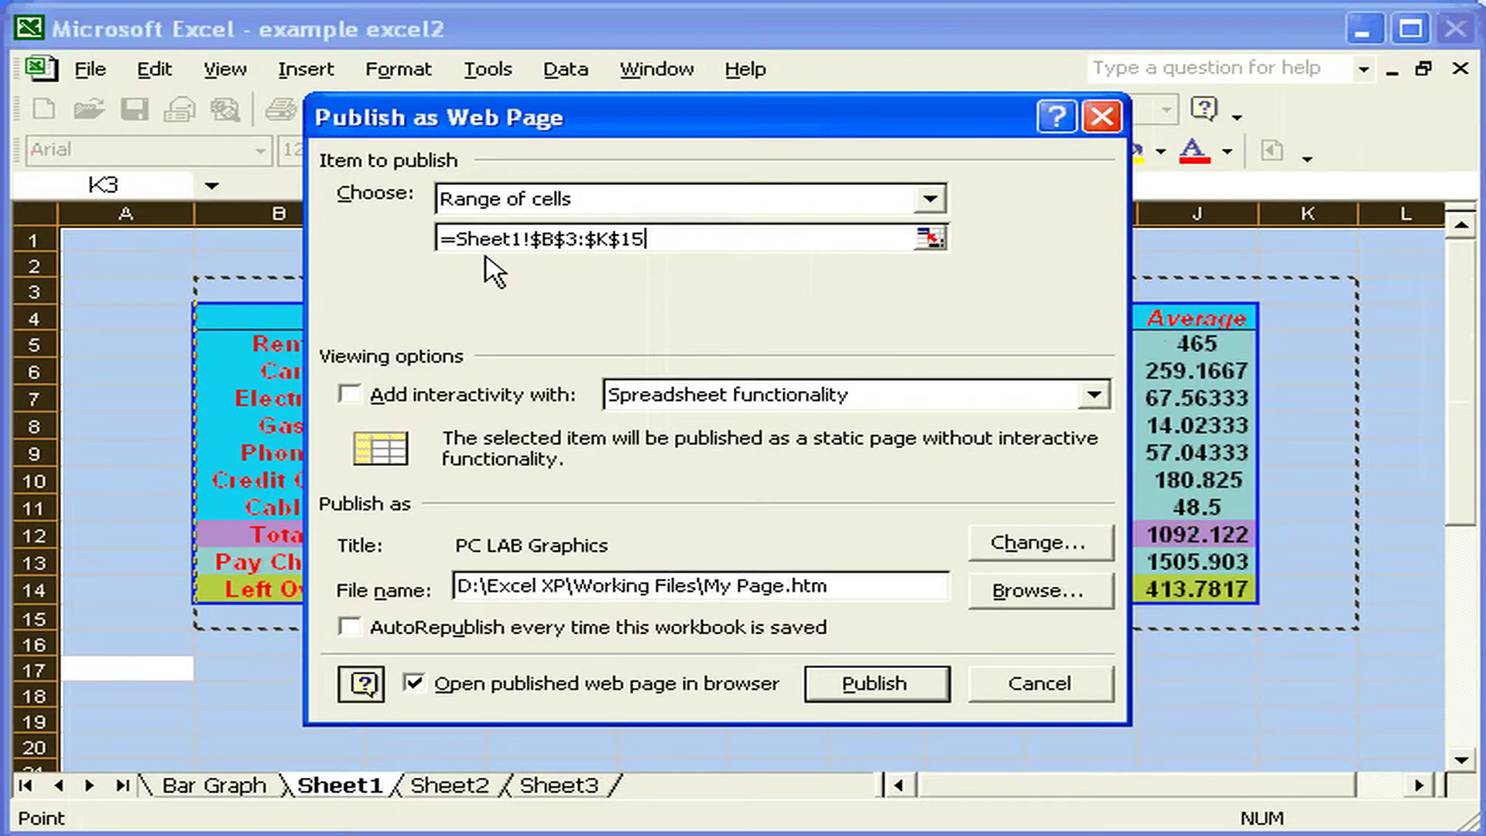
Publish the entire workbook instead, with AutoRepublish every time the workbook is saved.
left_click(929, 199)
left_click(859, 263)
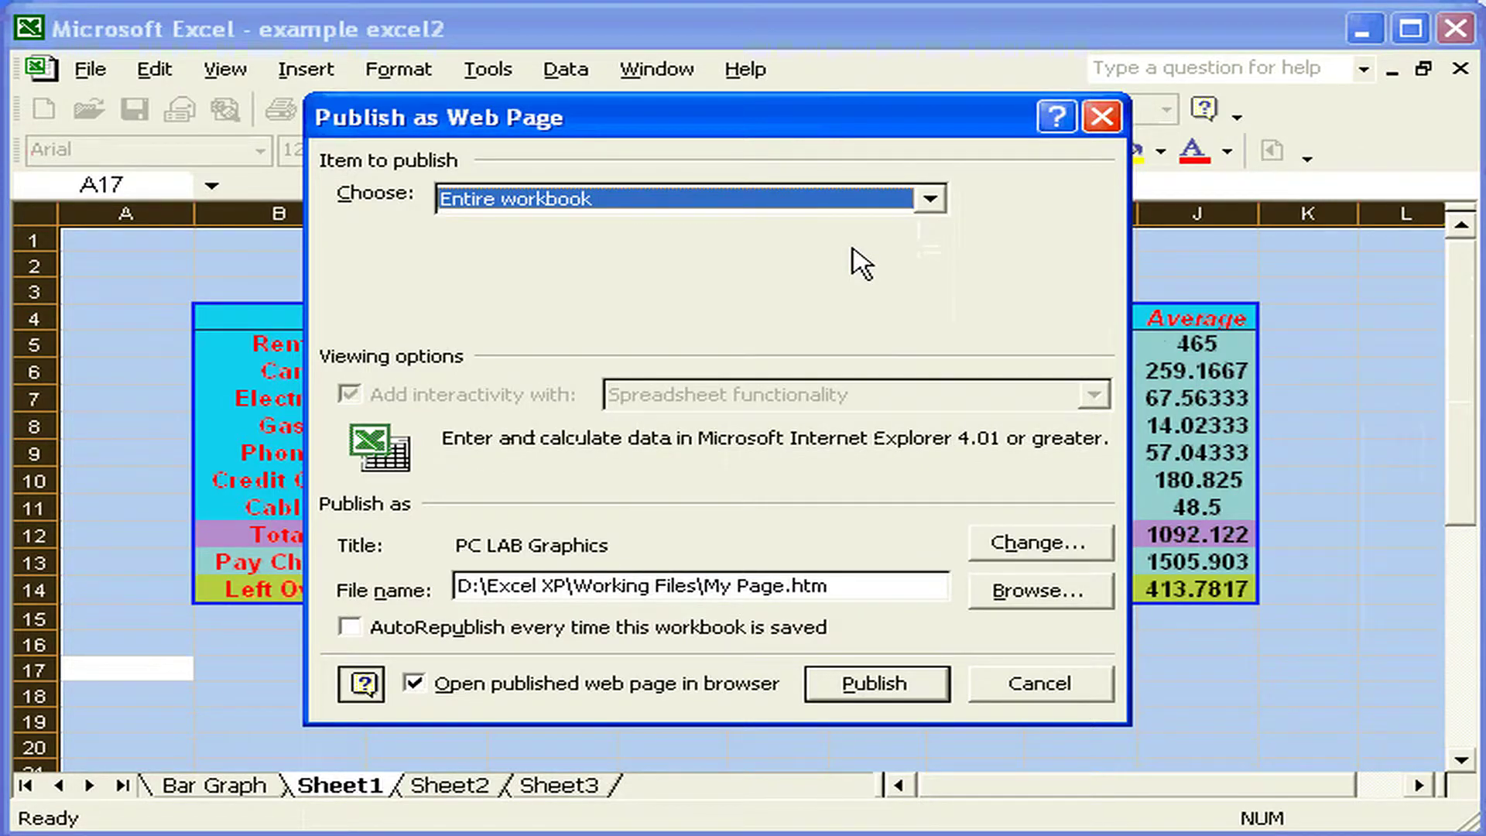
left_click(585, 628)
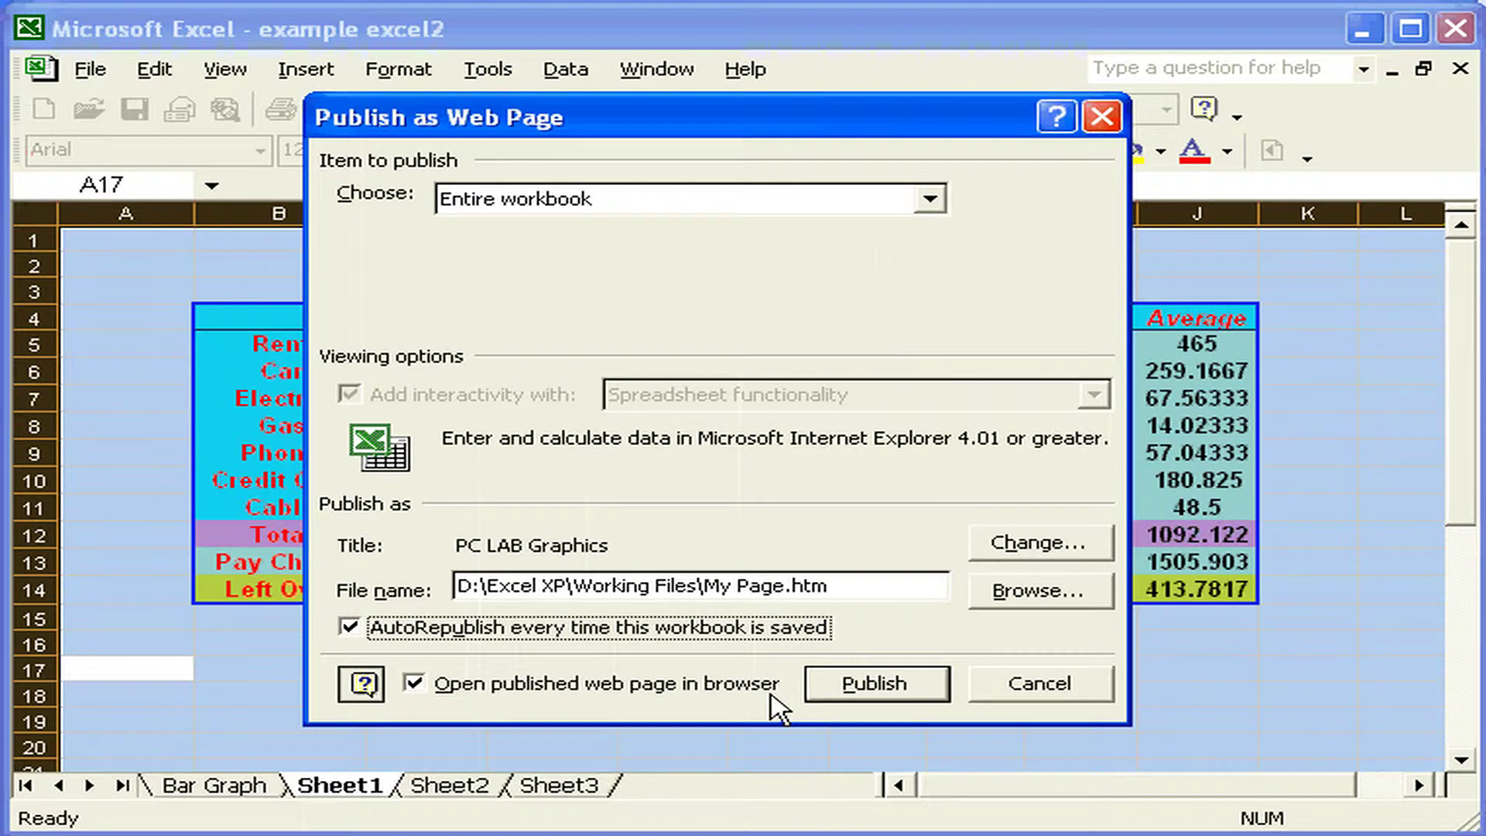
Publish the workbook, accepting the warning that chart sheets won't work on interactive pages.
left_click(875, 684)
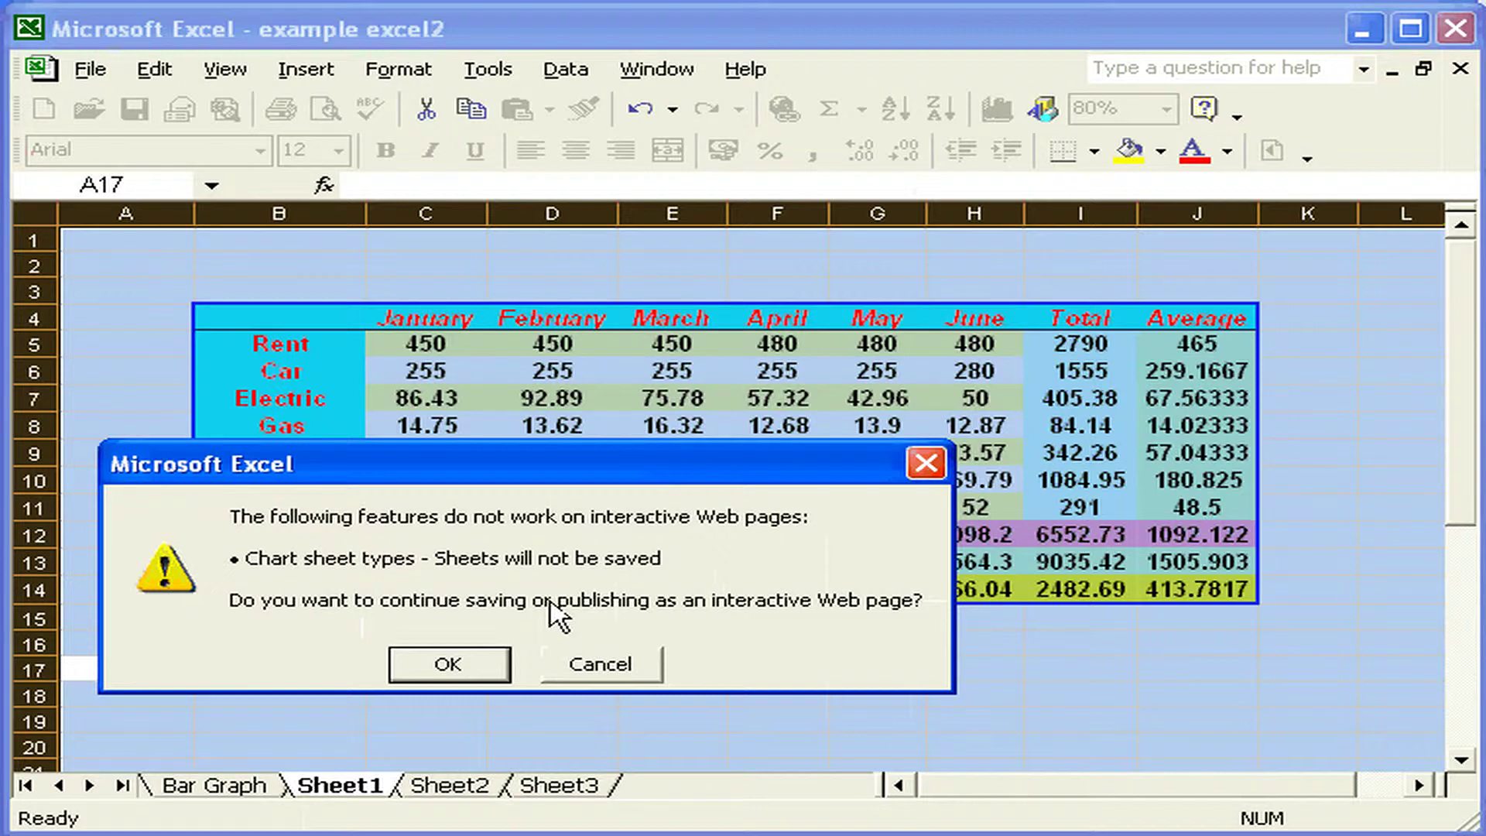
left_click(448, 664)
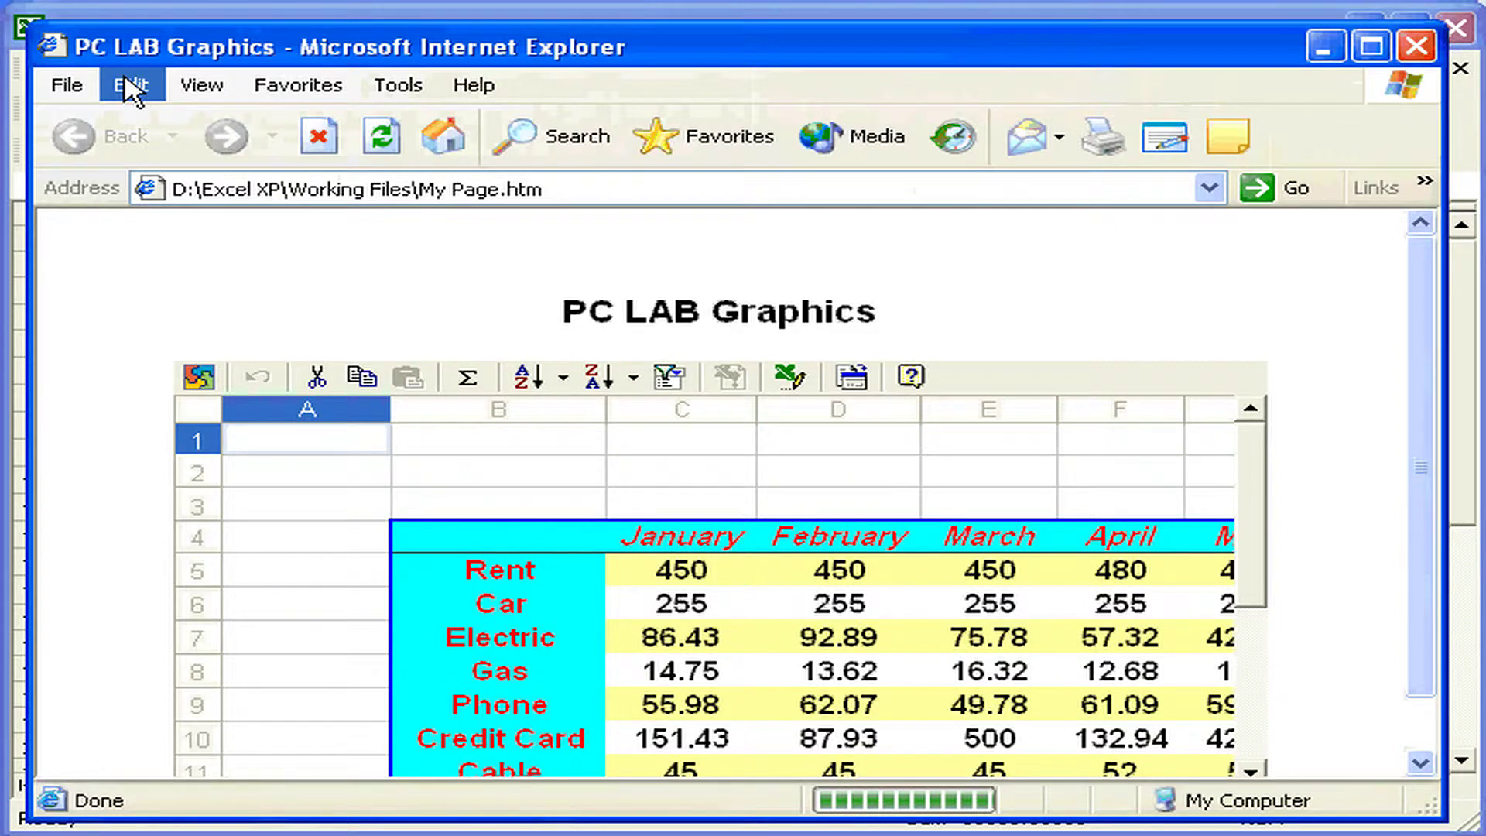
scroll(333, 766, "down", 2)
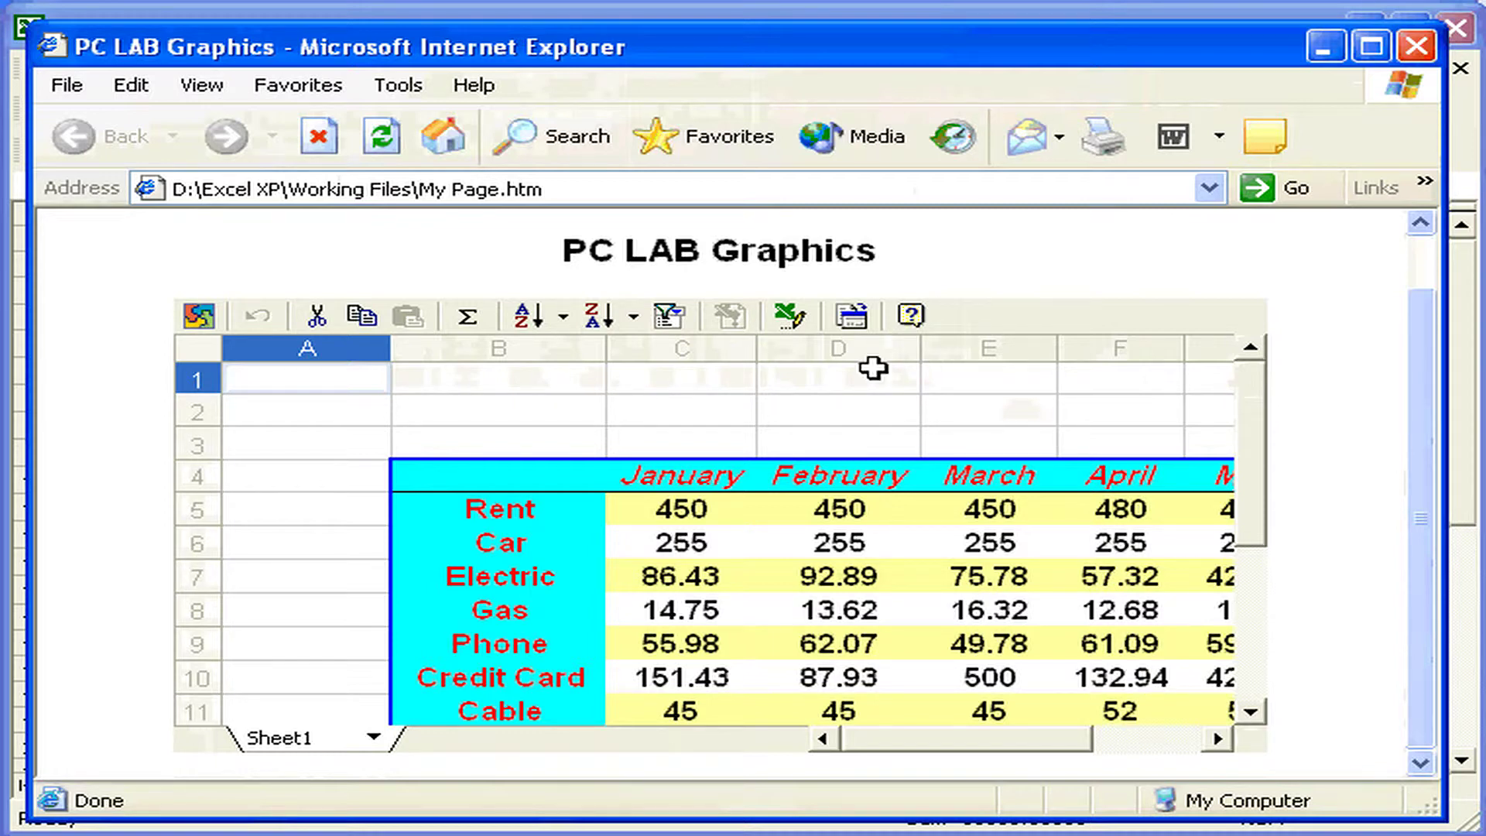
left_click(1253, 442)
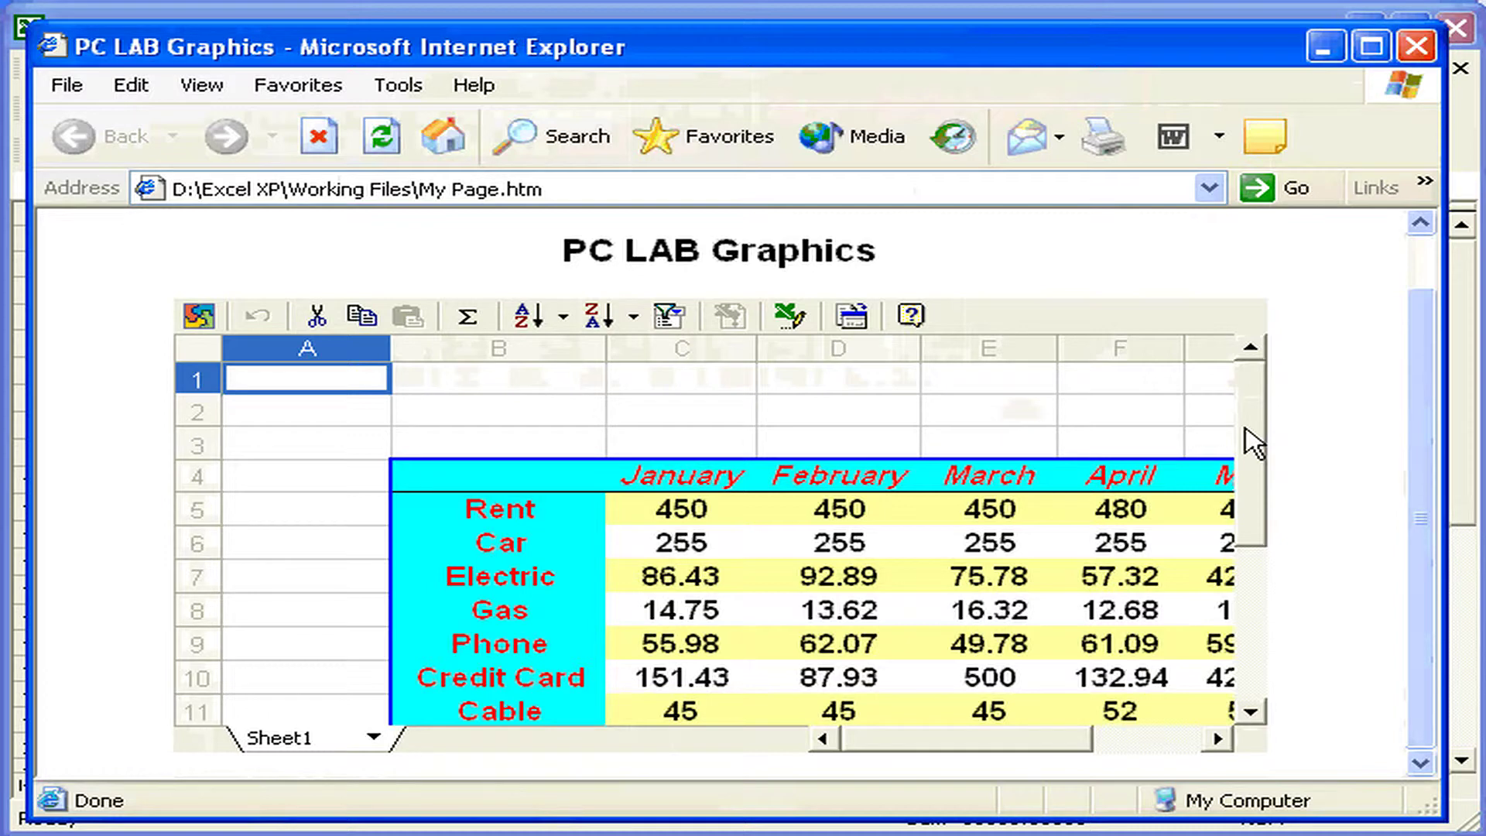
scroll(1254, 443, "down", 1)
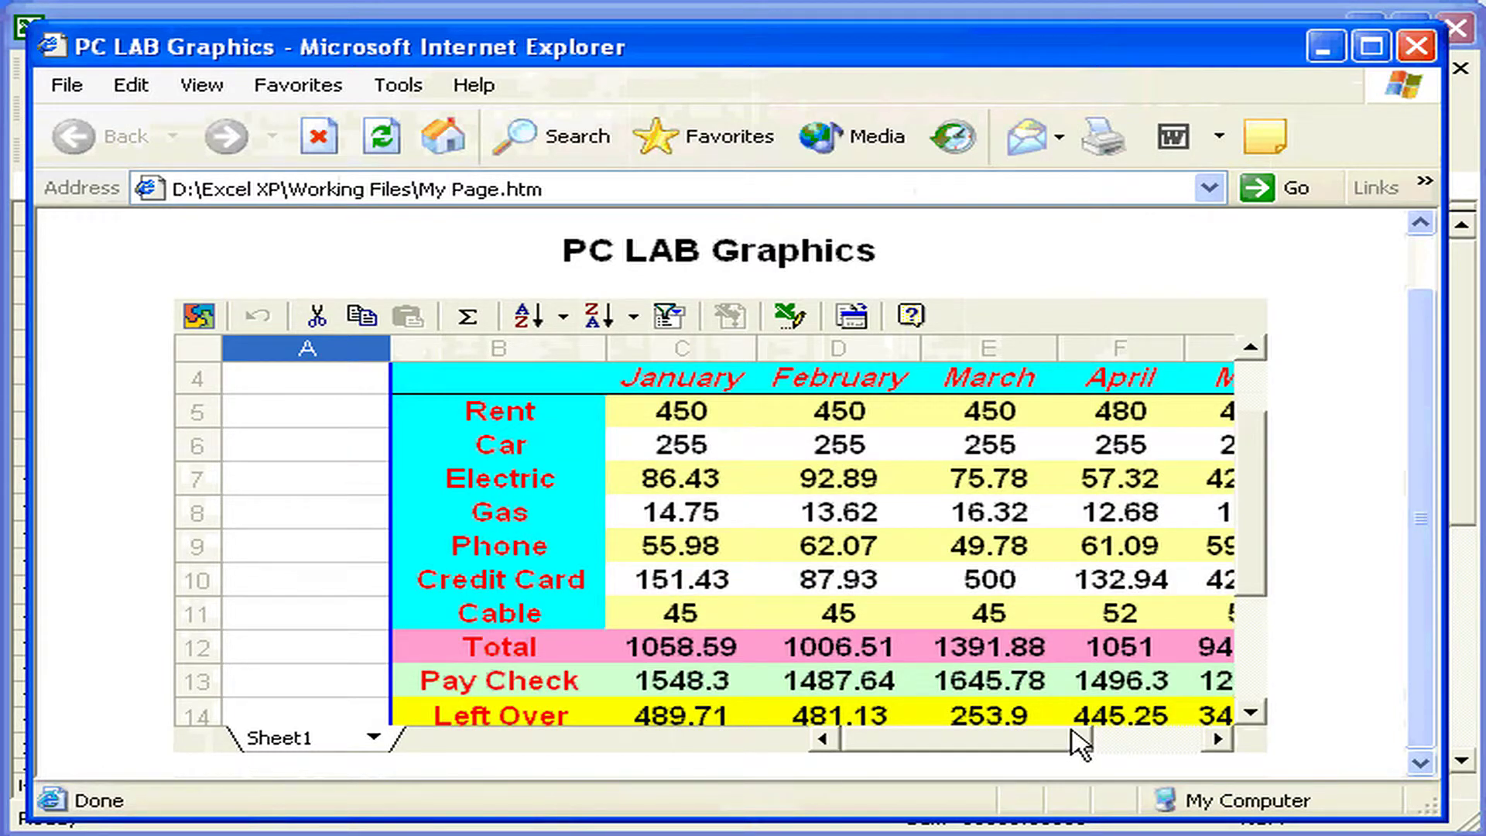
left_click(1080, 743)
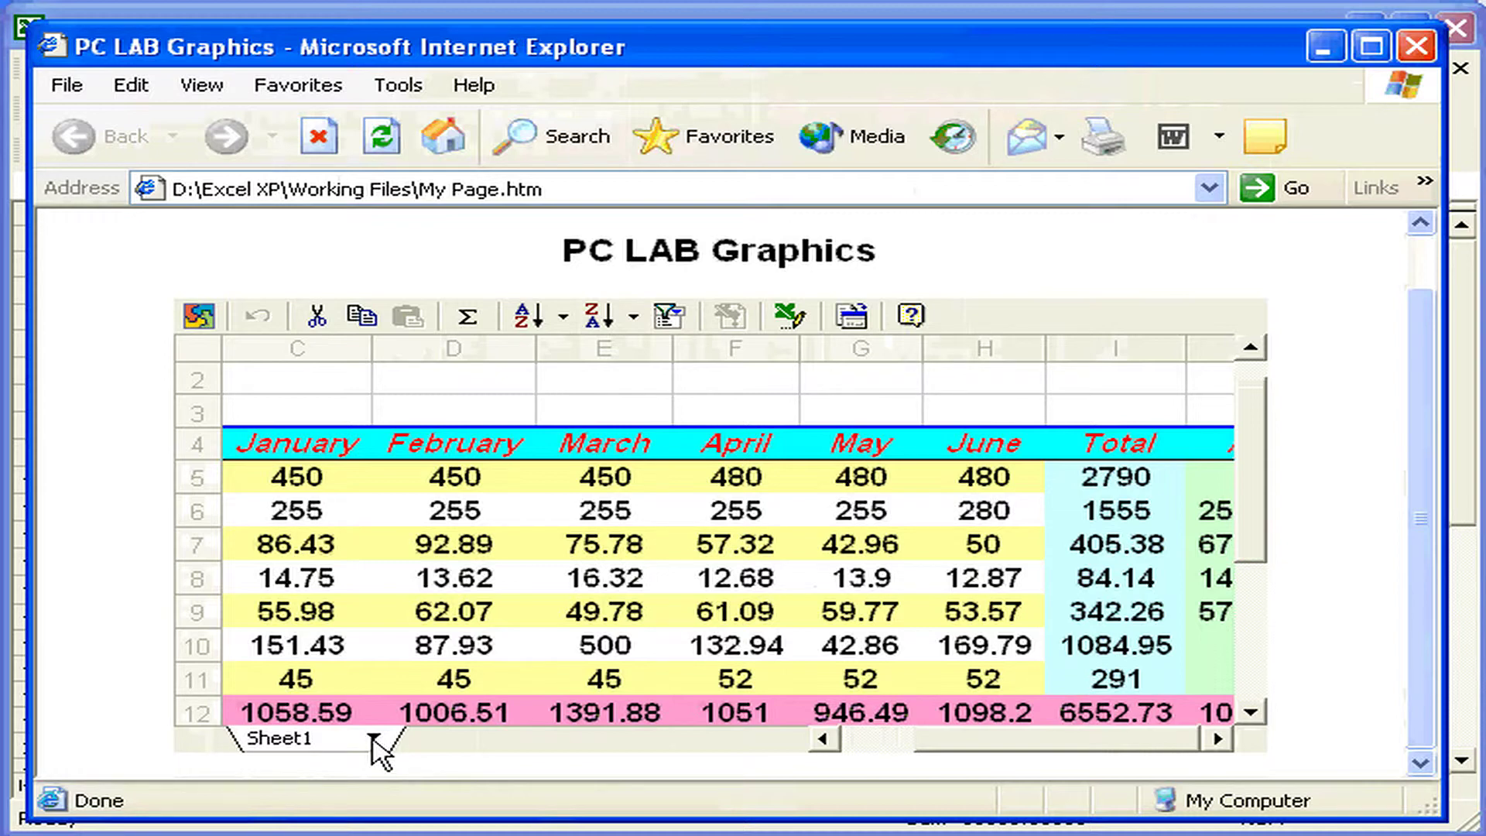
left_click(374, 739)
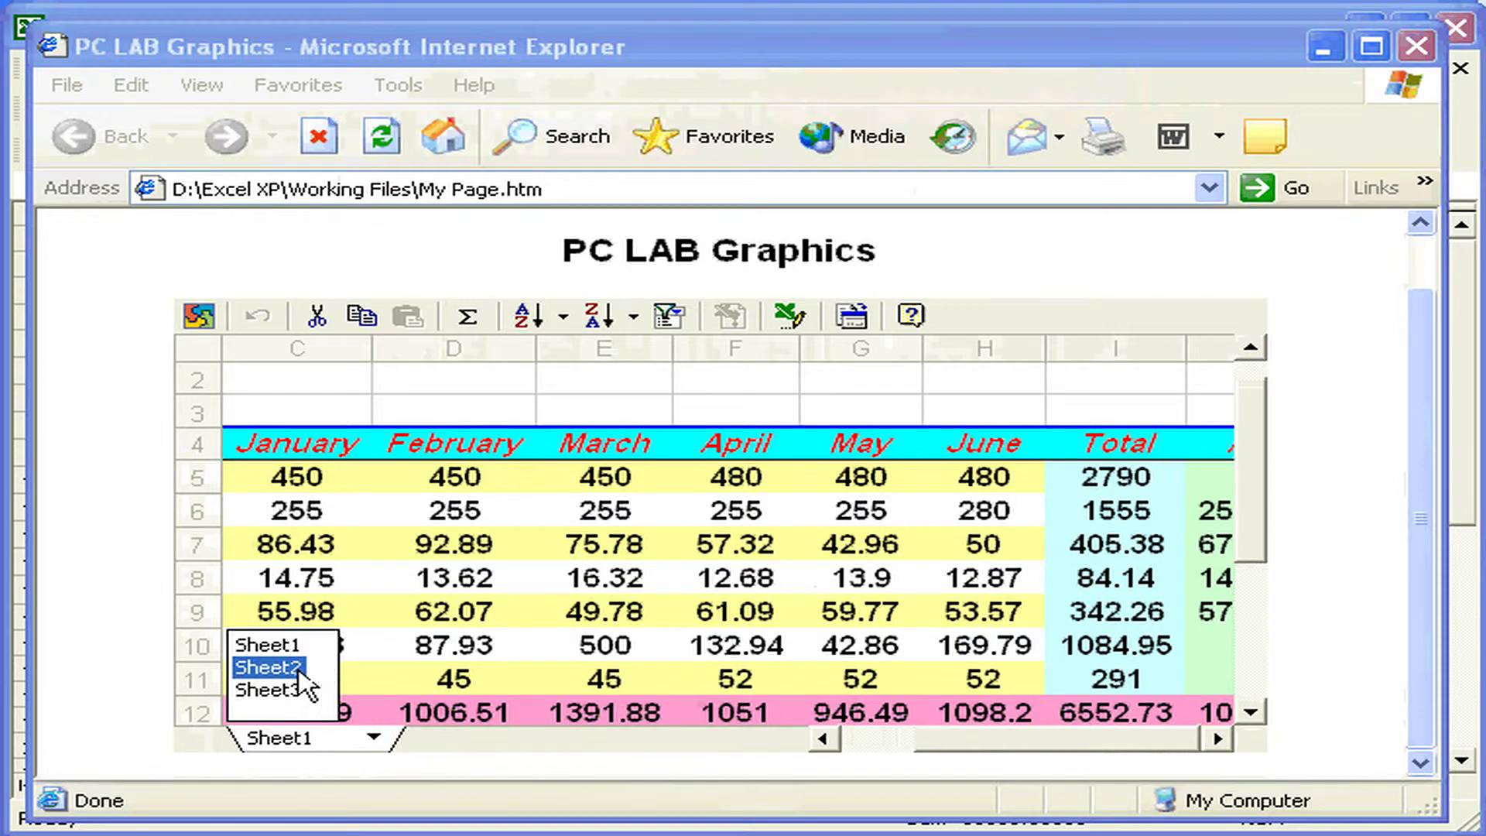
left_click(296, 669)
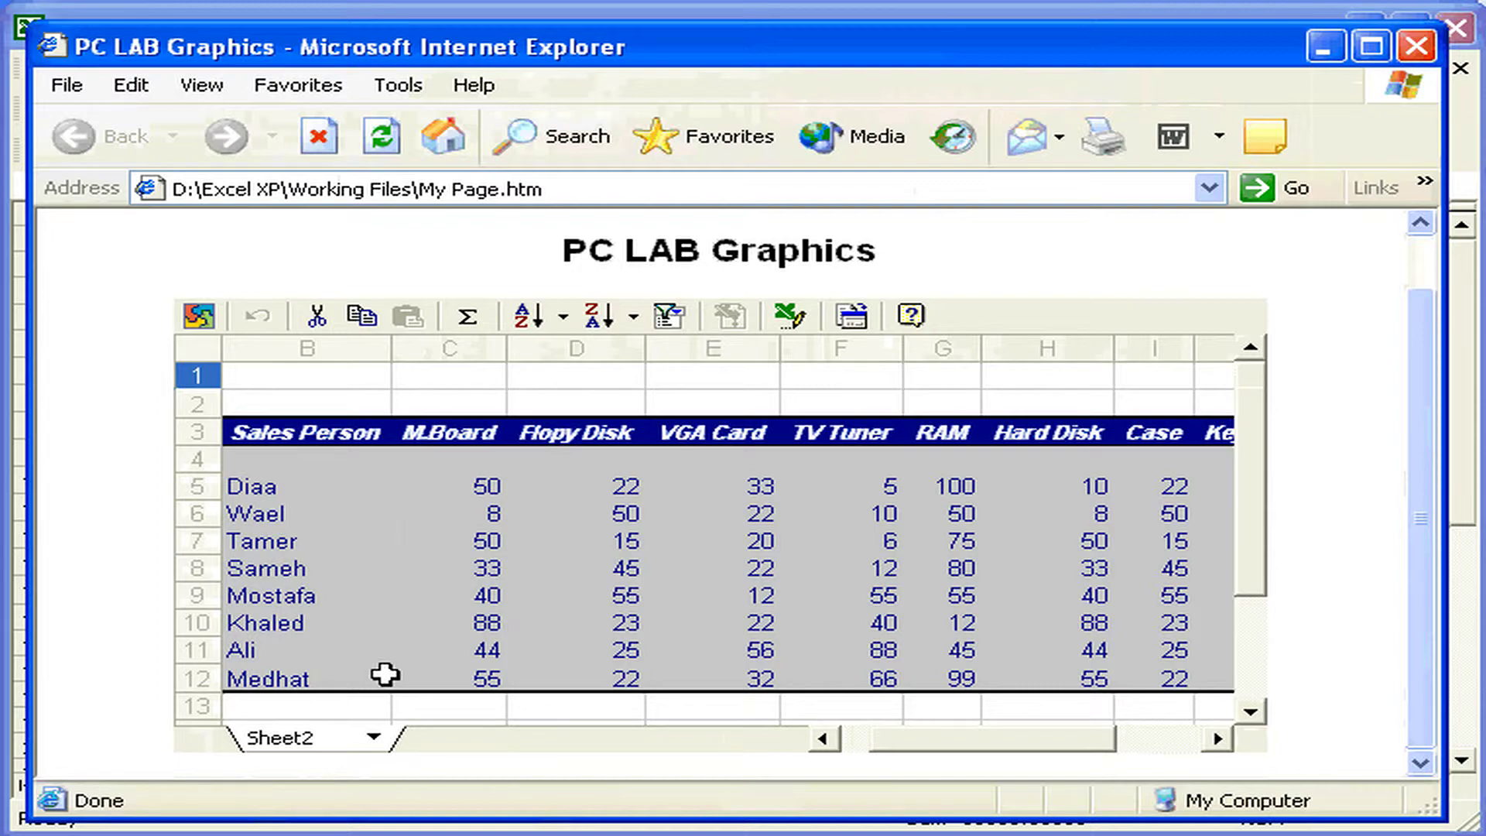
key("ctrl+Page_Up")
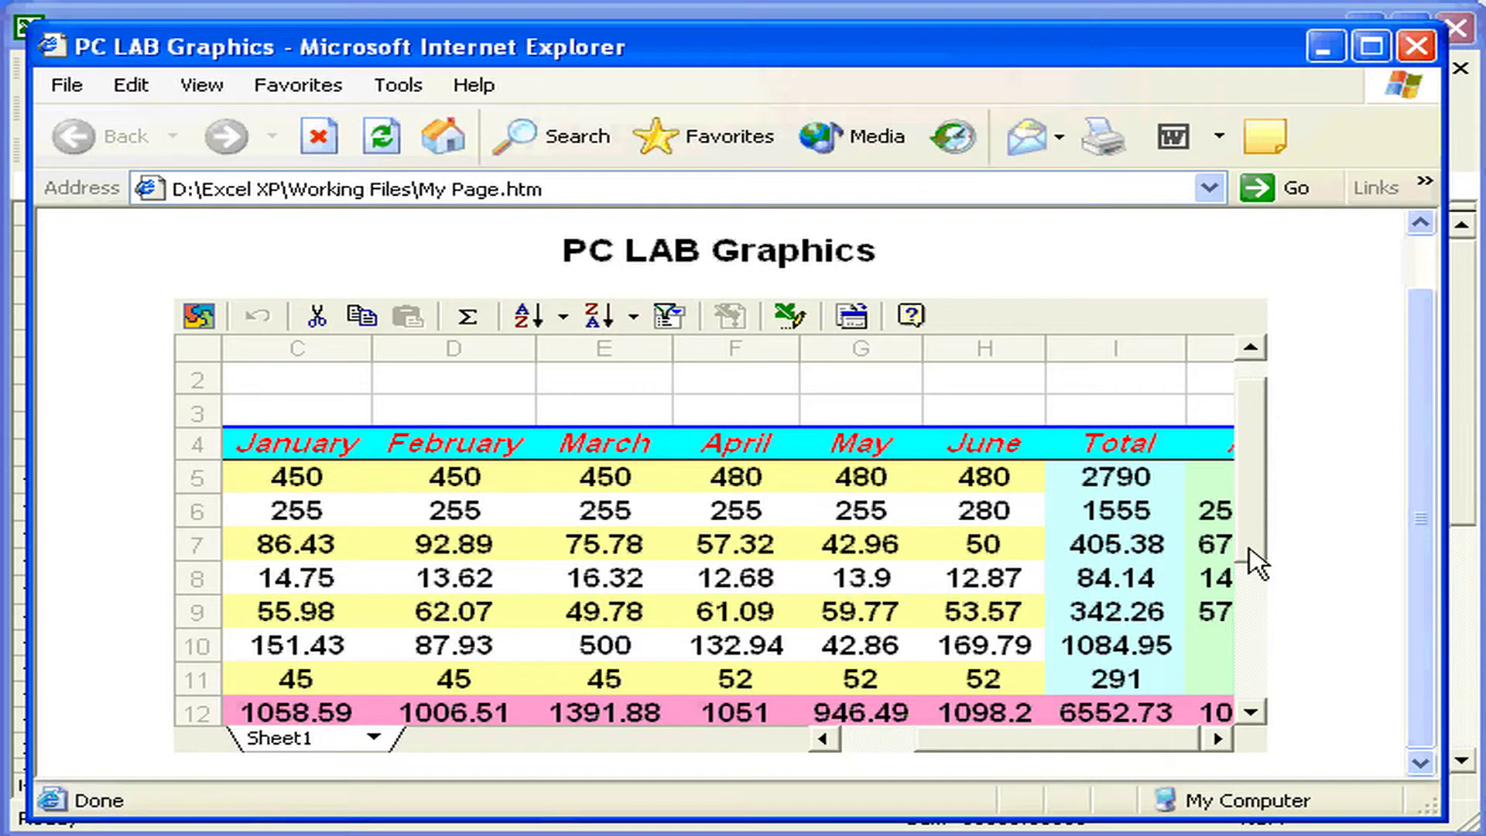
scroll(1249, 558, "down", 1)
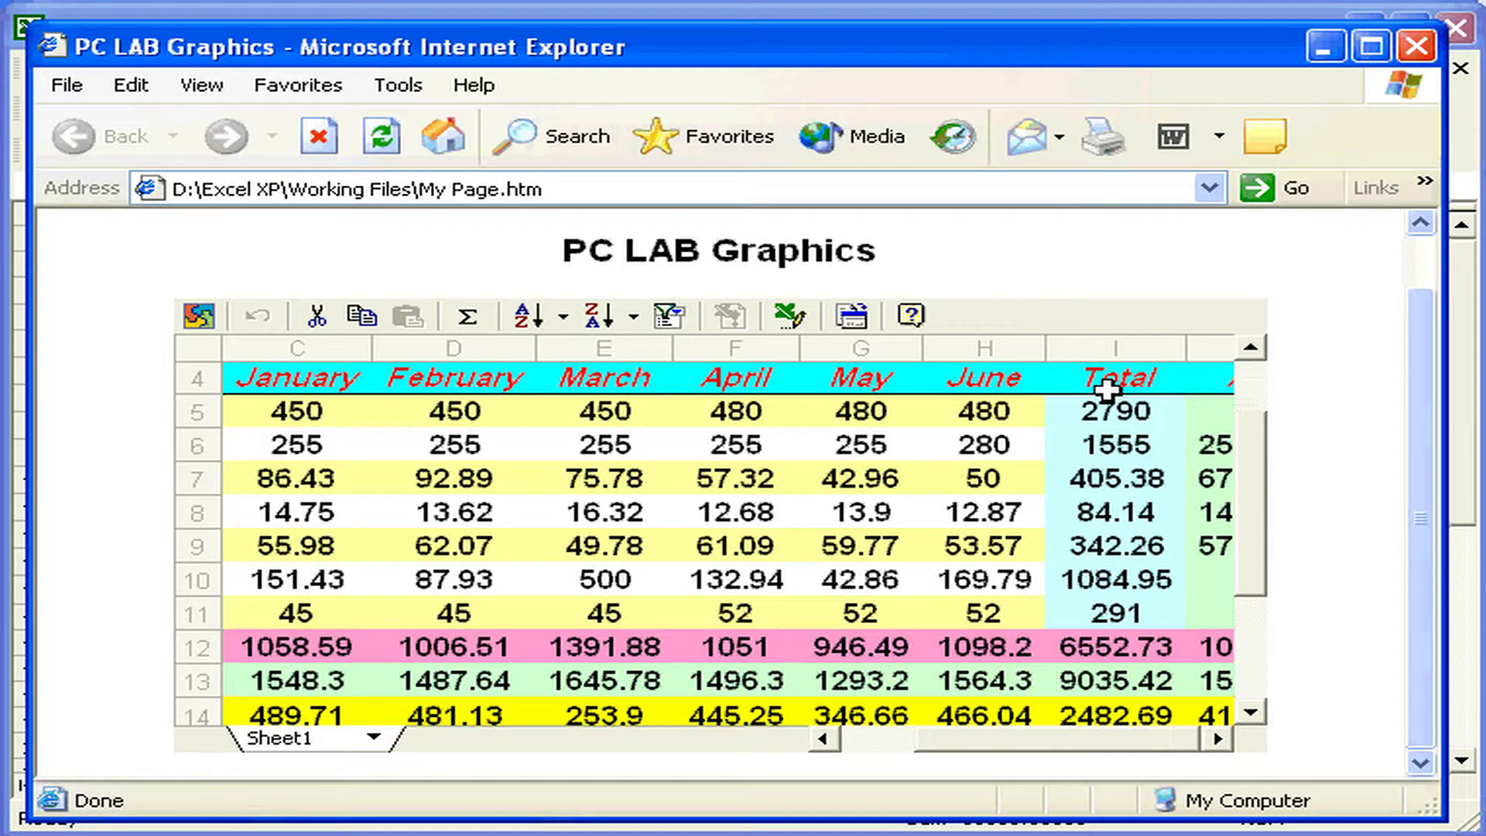
Clear I5:I14, enter =sum(C5:H5) in I5 (2790), and export the grid to Excel.
left_click_drag(1106, 391, 1107, 706)
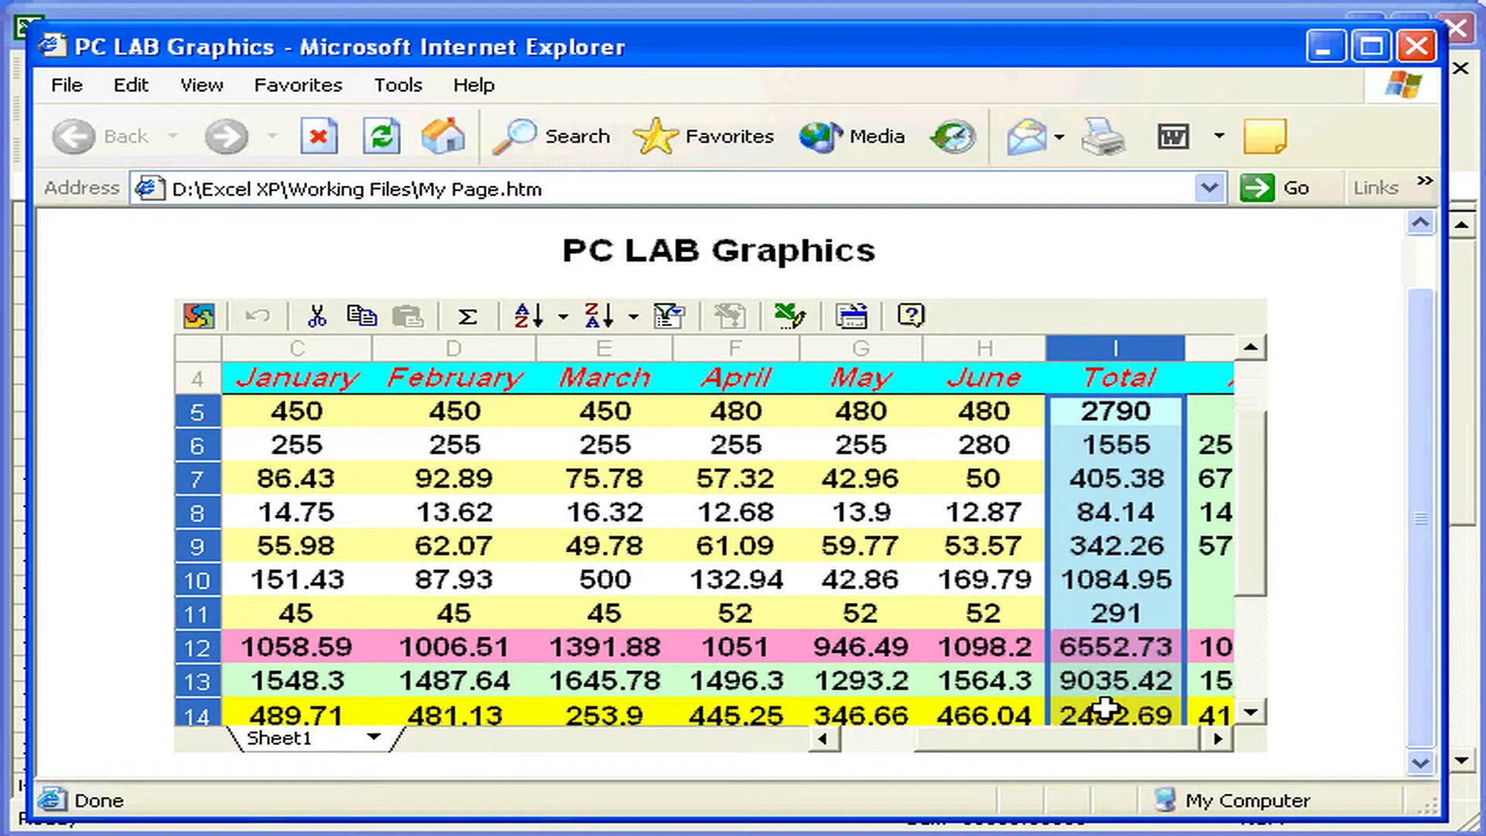
key("Delete")
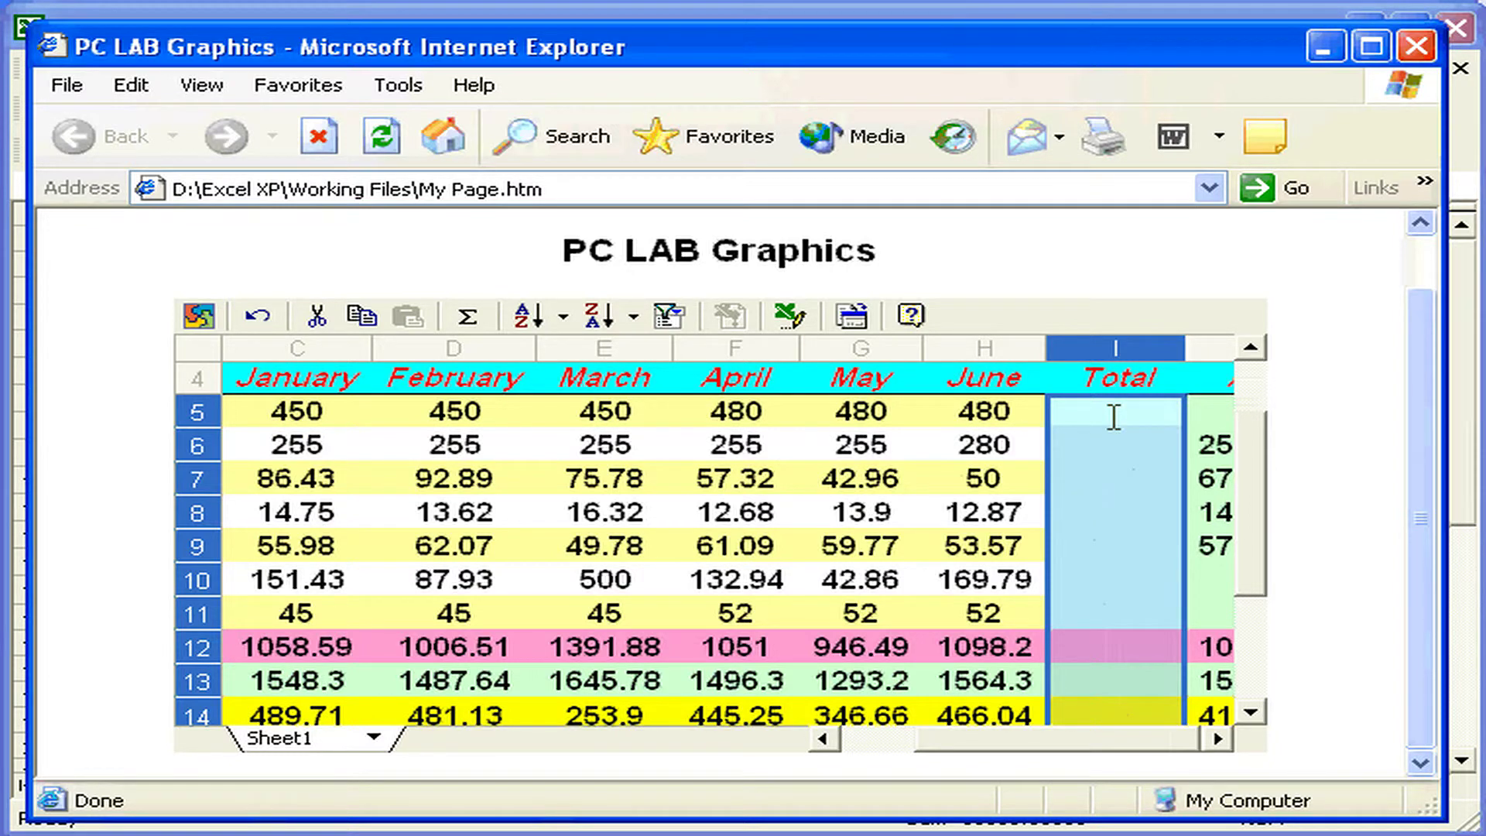
double_click(1113, 416)
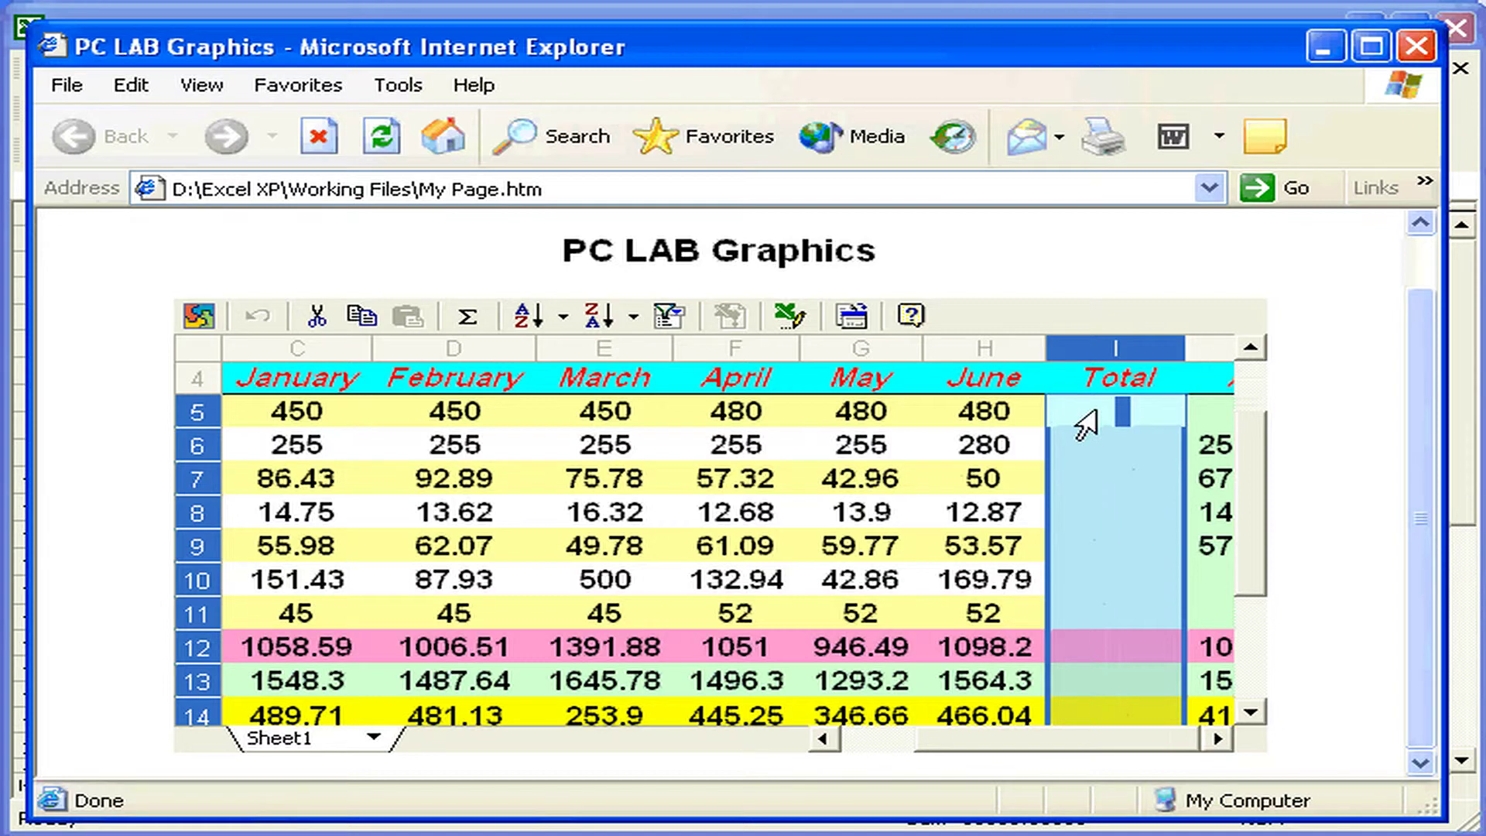
type("=")
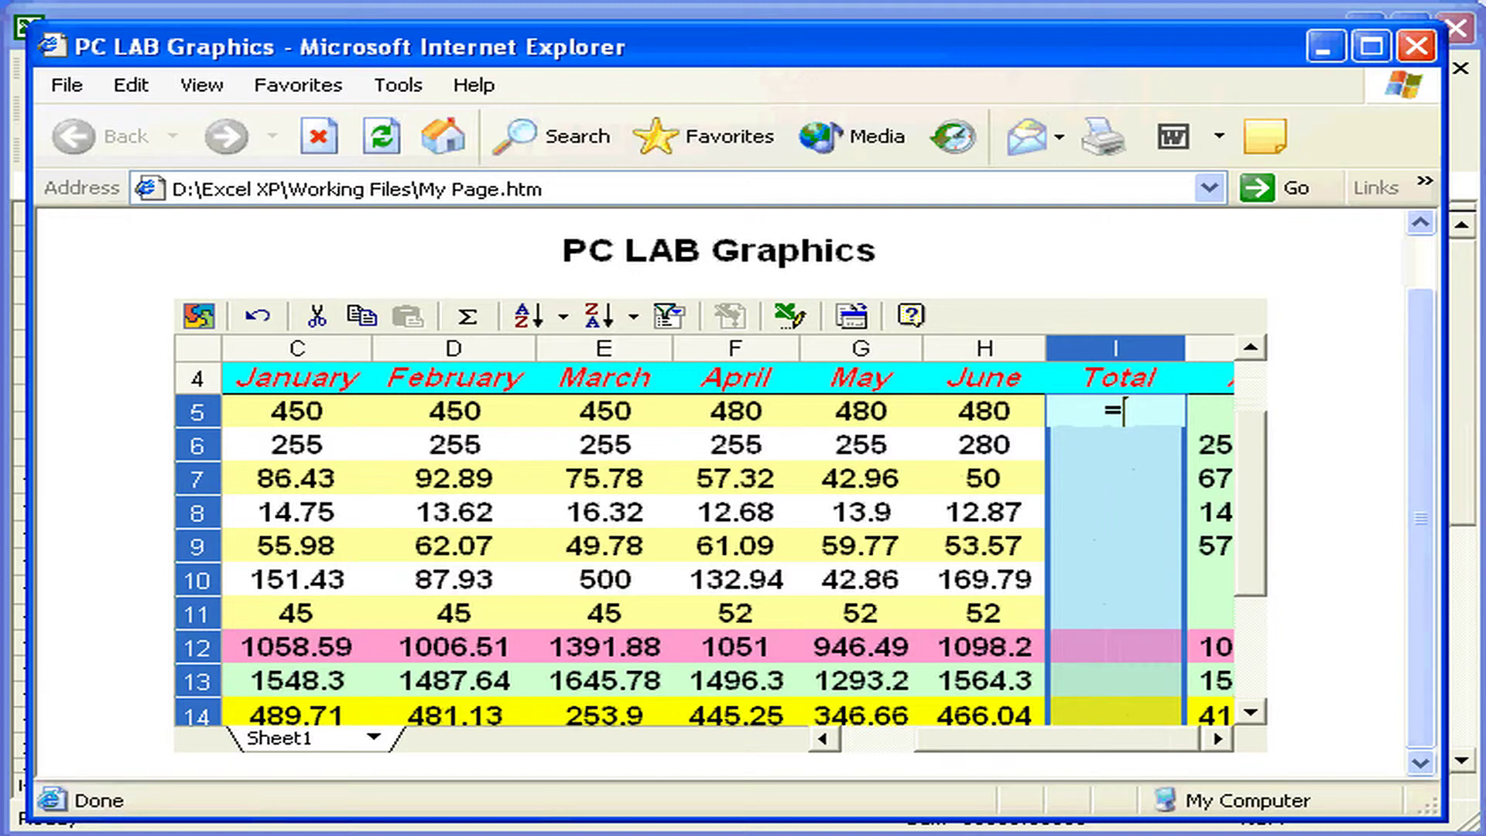
type("sum")
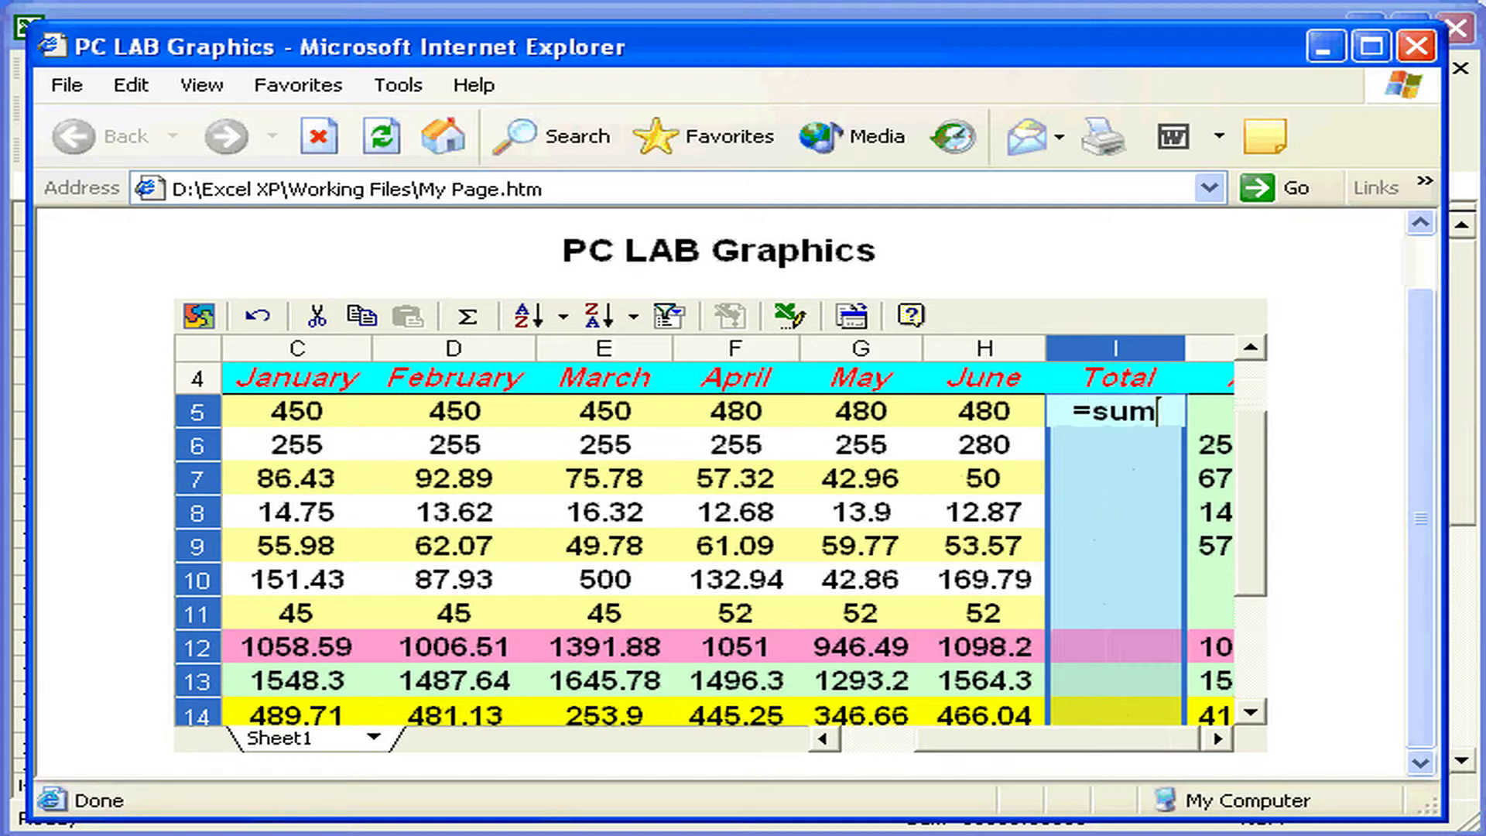
type("(")
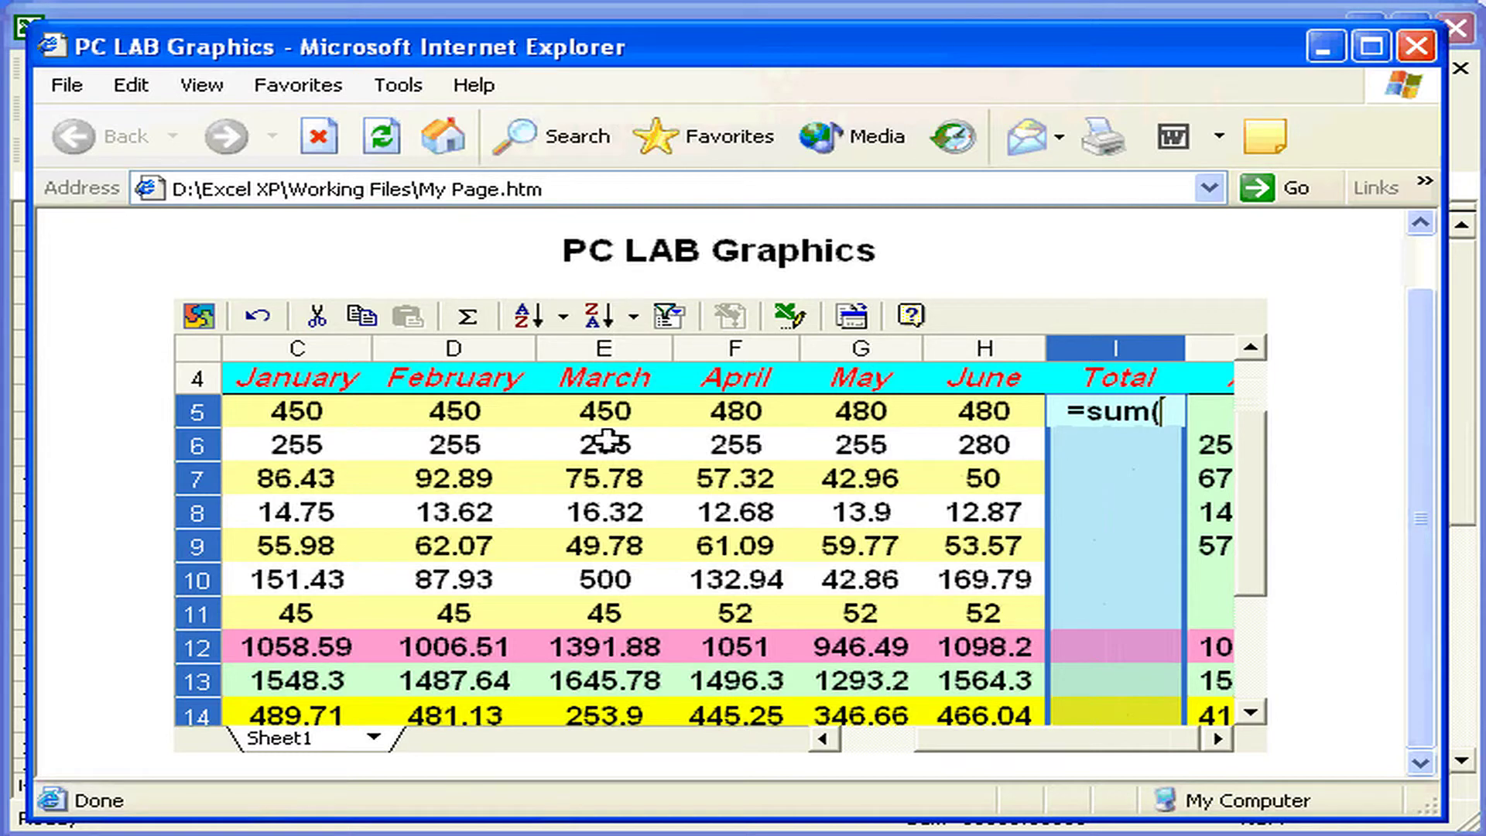
type("C5:H5)")
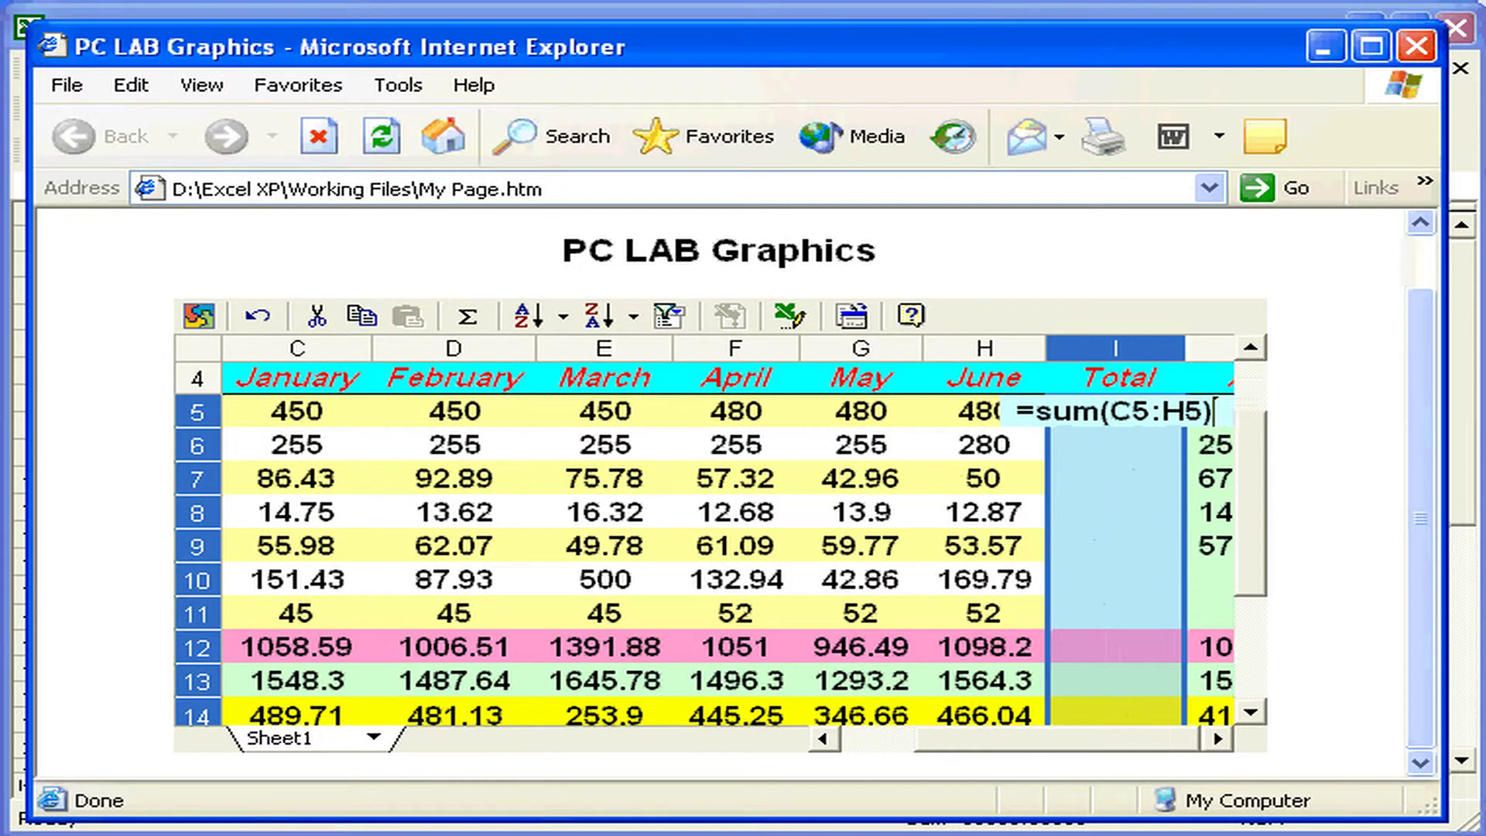
key("Return")
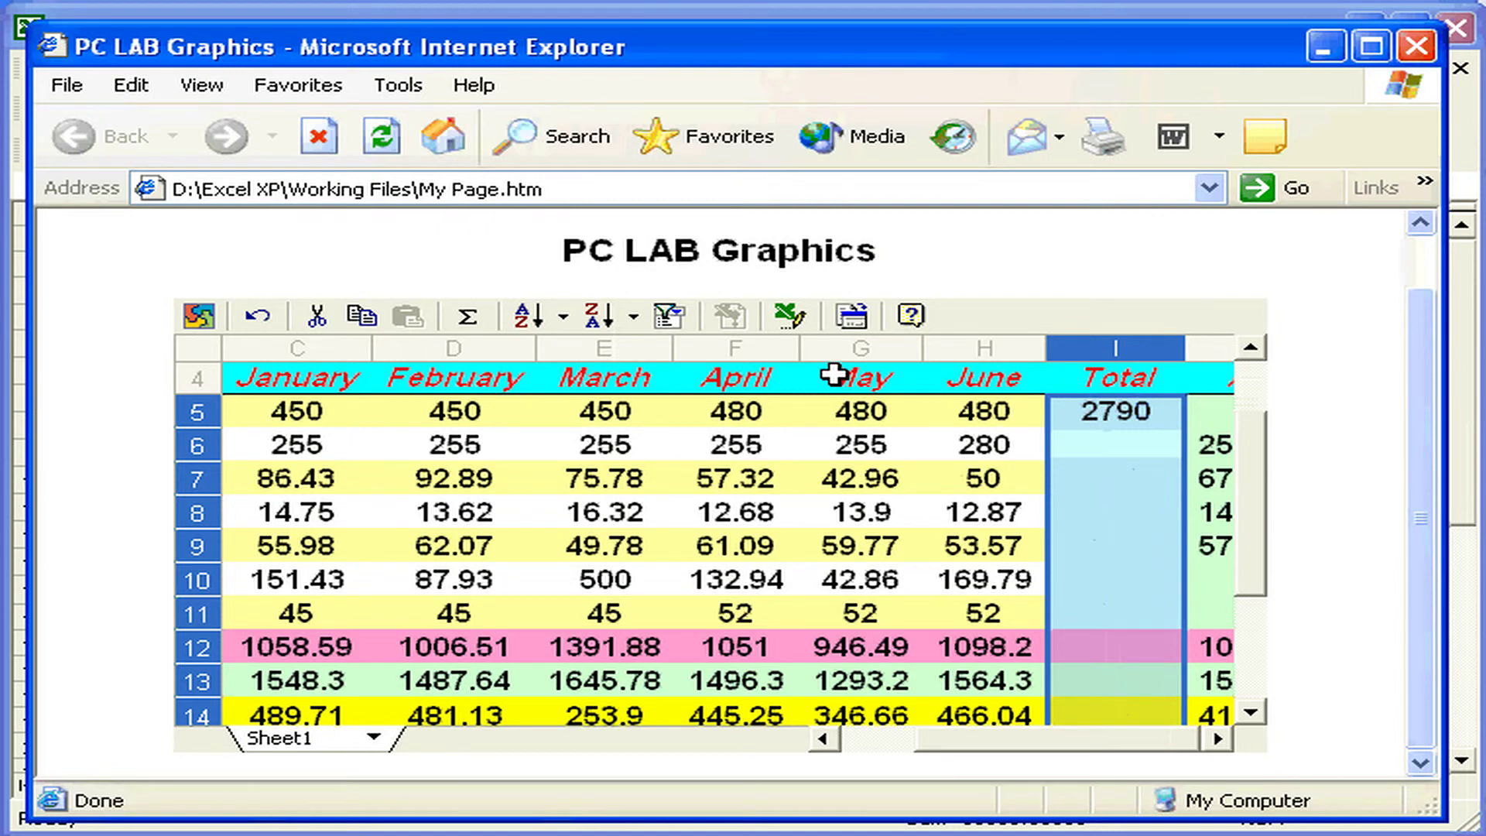
left_click(790, 316)
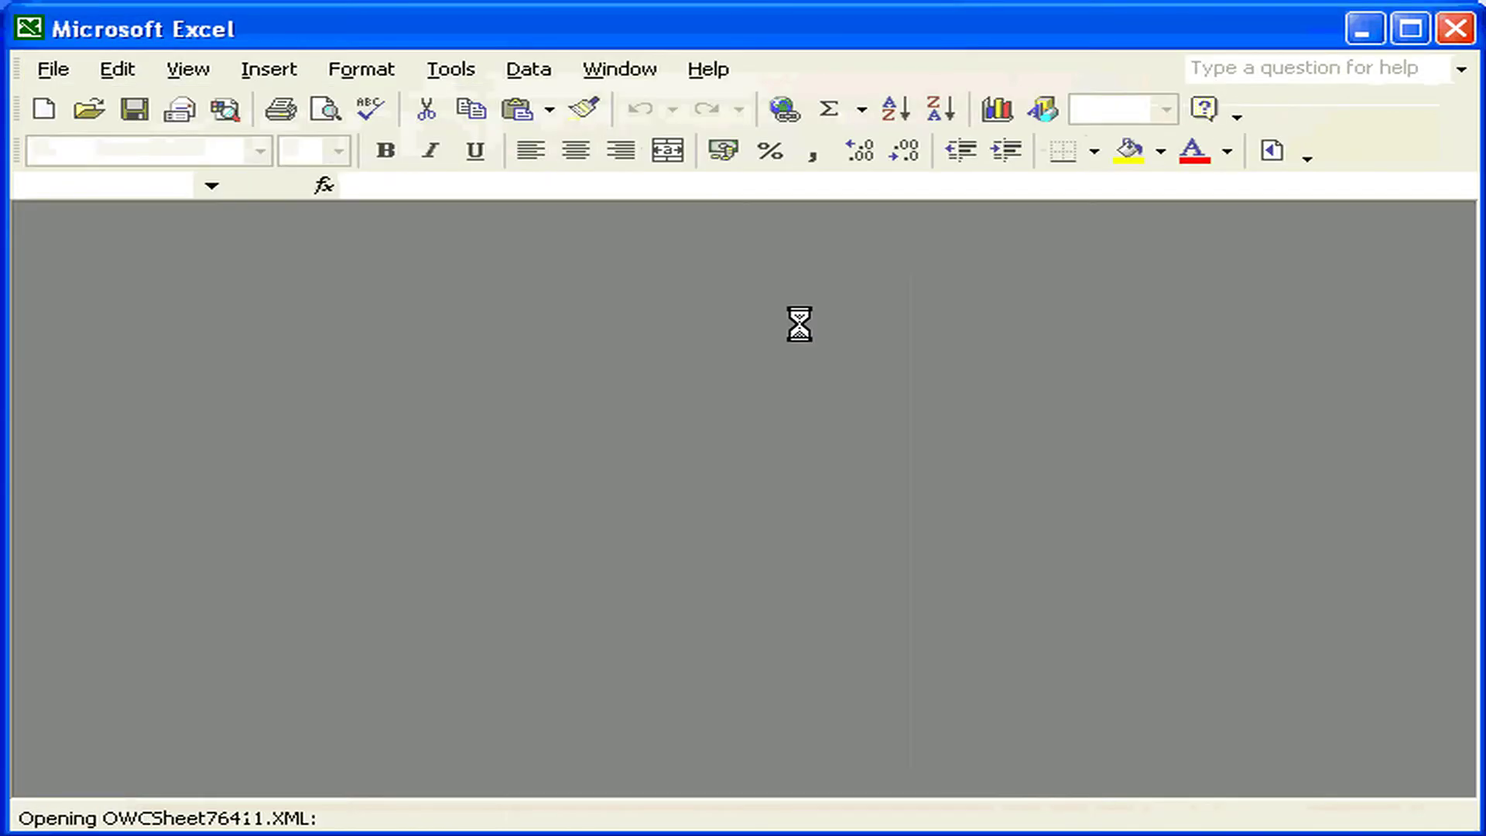